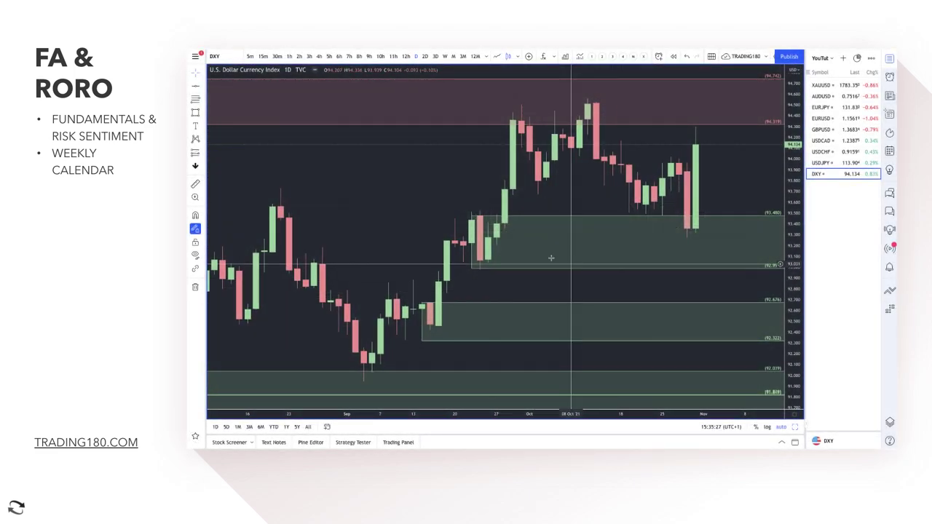
# Circle the latest low at the 93.480 demand zone on the DXY daily chart with the Brush and add an upward arrow.
pyautogui.rightClick(574, 242)
pyautogui.press('Escape')
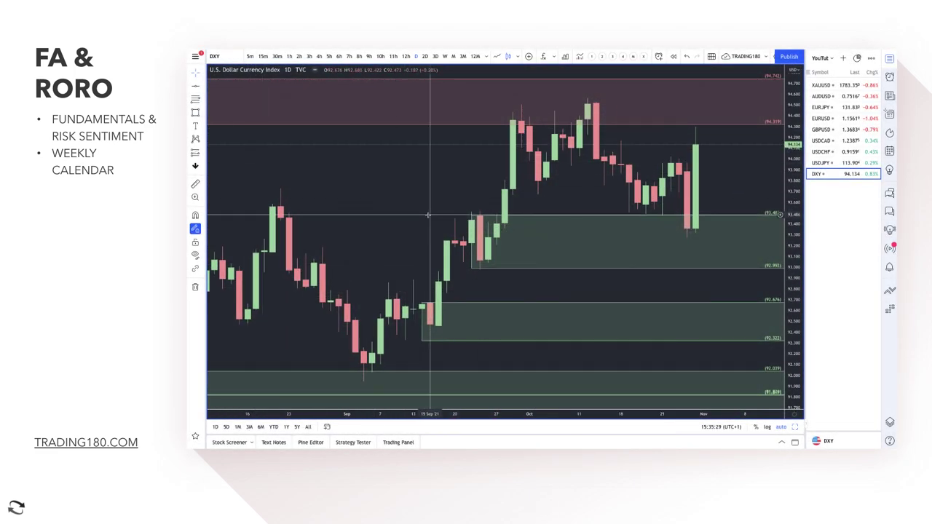
pyautogui.click(203, 112)
pyautogui.click(220, 111)
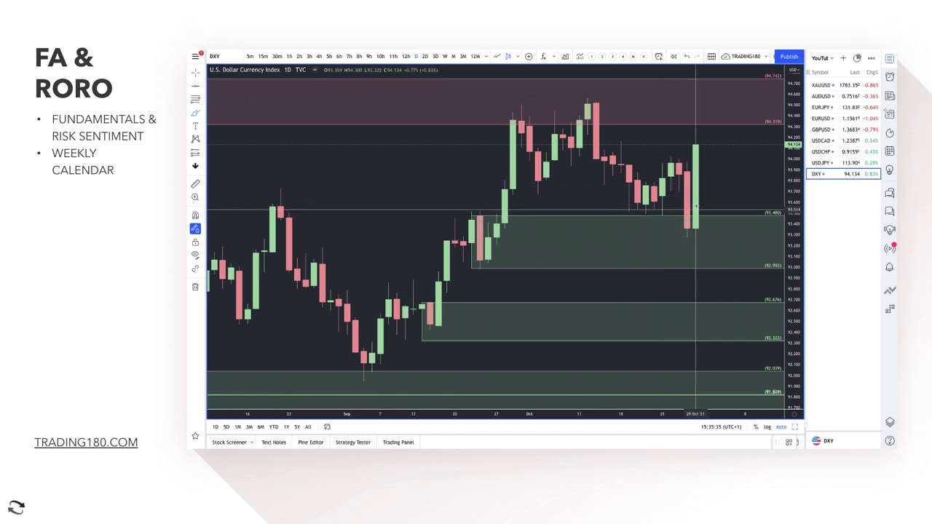
pyautogui.moveTo(695, 216)
pyautogui.mouseDown()
pyautogui.moveTo(671, 236)
pyautogui.moveTo(687, 227)
pyautogui.moveTo(722, 139)
pyautogui.moveTo(734, 162)
pyautogui.mouseUp()
# Circle the mid-June 2021 candles near 90.500, where the sharp rally starts, on the DXY daily chart.
pyautogui.scroll(-1, 677, 195)
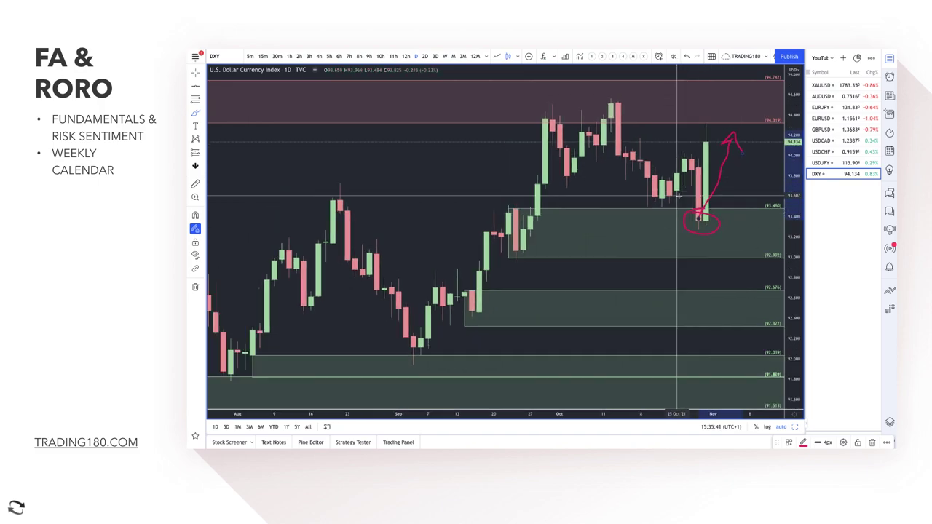
pyautogui.scroll(-3, 677, 195)
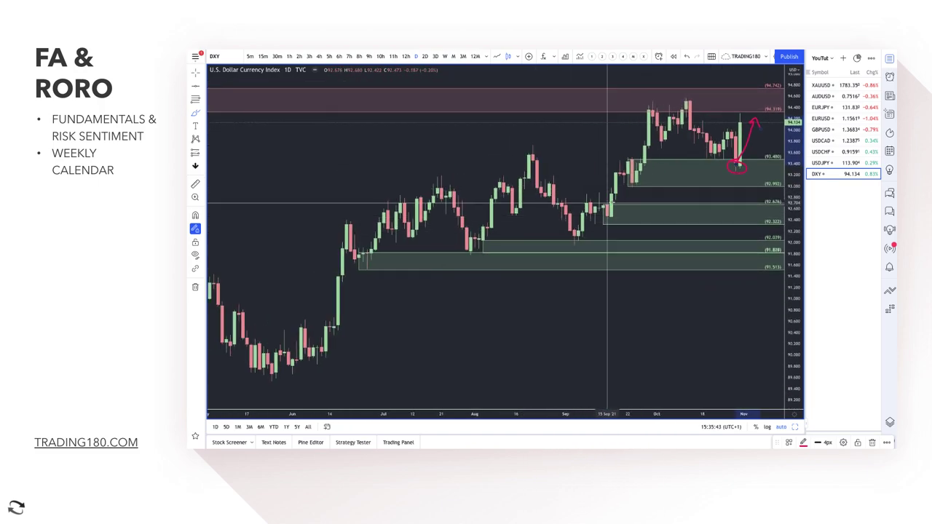
pyautogui.scroll(-1, 391, 147)
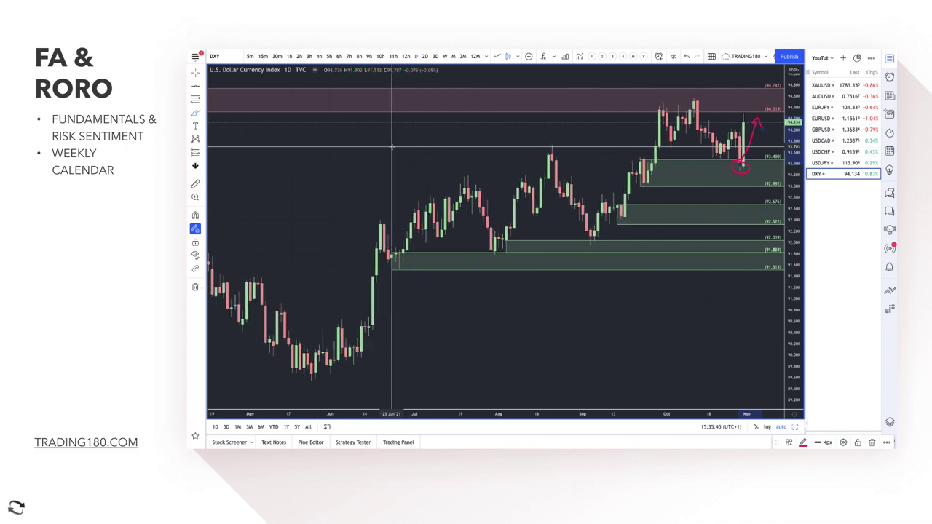
pyautogui.scroll(-6, 392, 147)
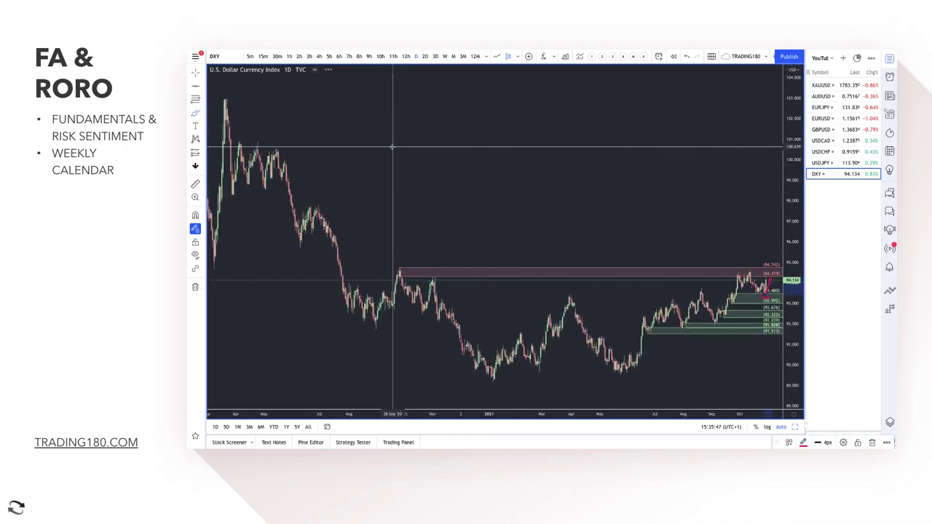
pyautogui.scroll(5, 391, 147)
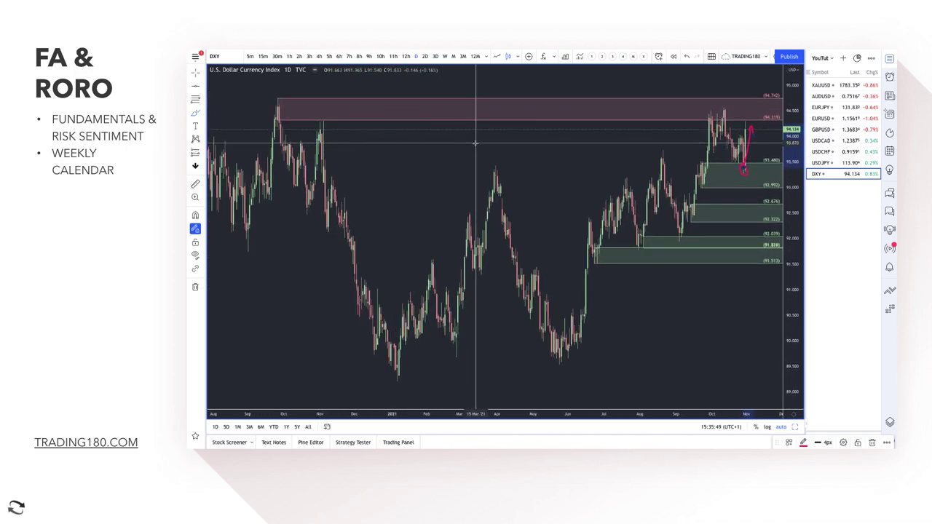
pyautogui.hscroll(3, 475, 143)
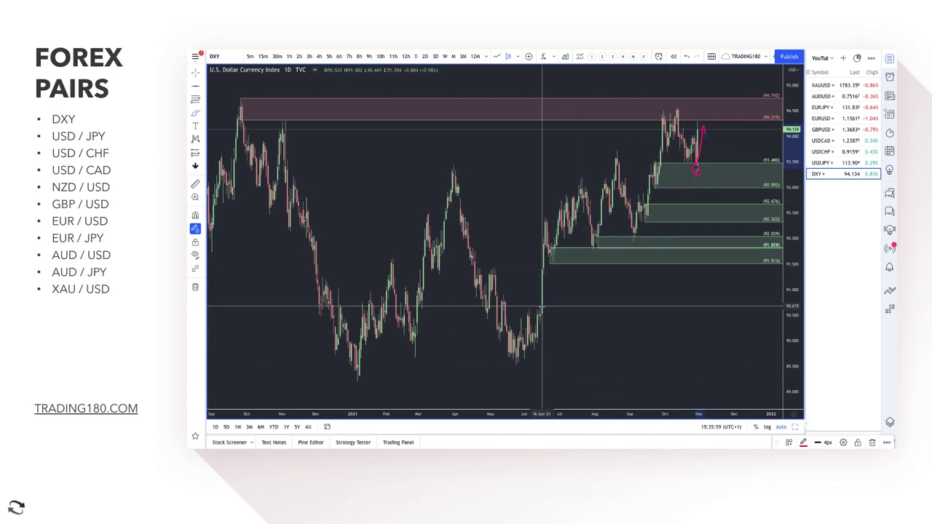
pyautogui.moveTo(543, 305); pyautogui.dragTo(544, 306)
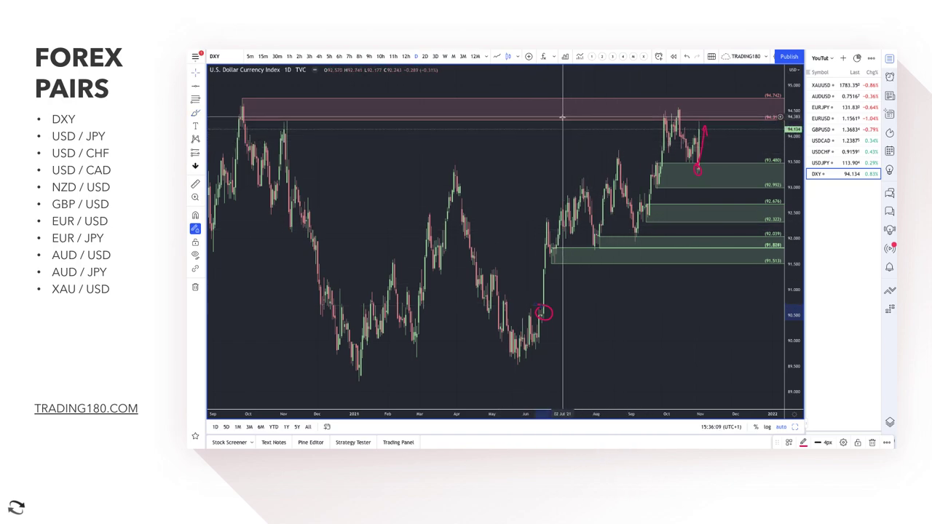
pyautogui.click(549, 136)
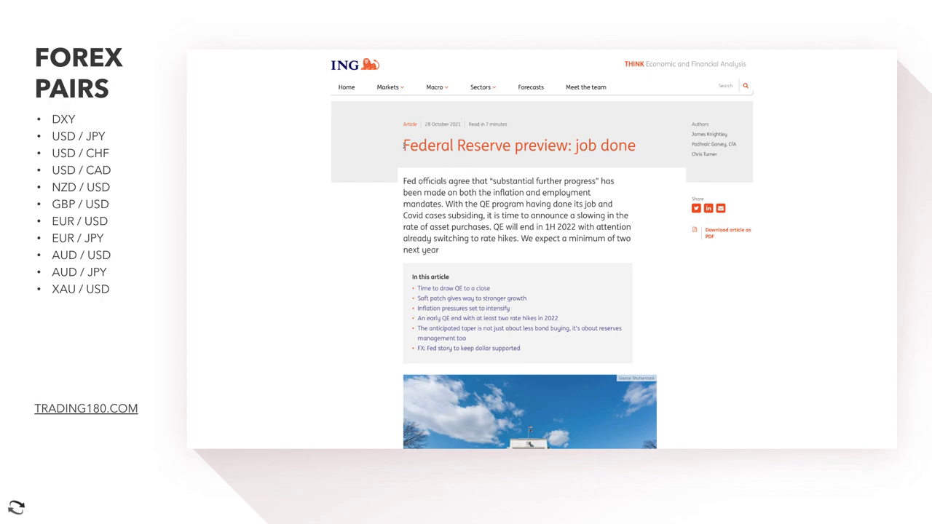
# In the ING article, highlight the "Federal Reserve preview: job done" headline and the opening sentences up to "rate of asset purchases" while reading.
pyautogui.moveTo(404, 145); pyautogui.dragTo(641, 154)
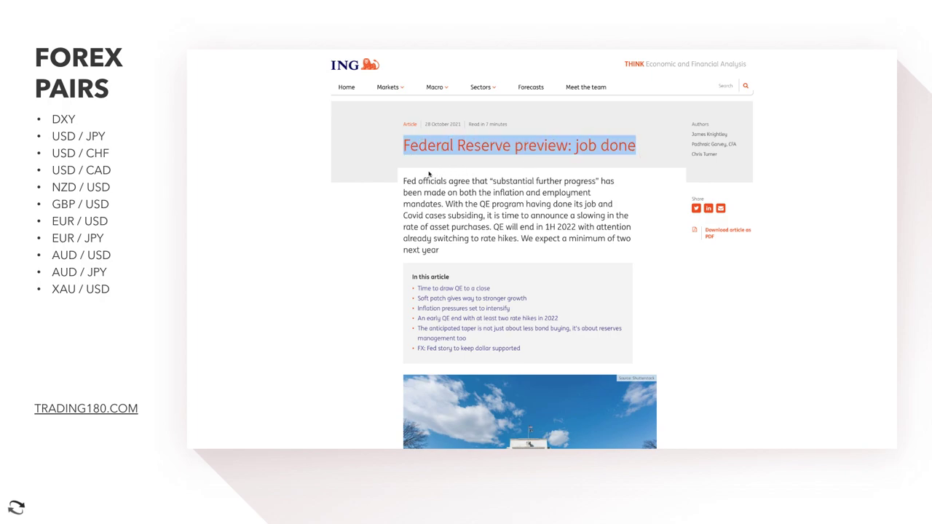
pyautogui.moveTo(403, 184); pyautogui.dragTo(466, 182)
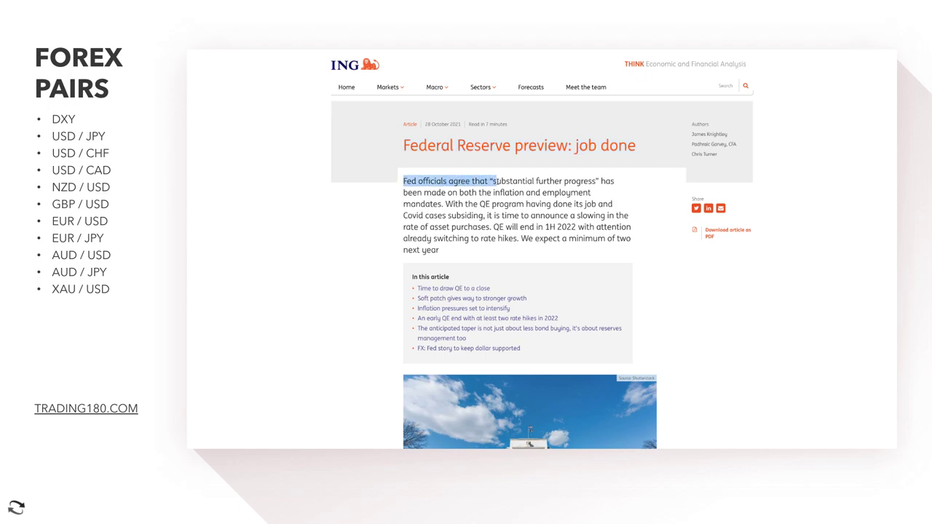
pyautogui.moveTo(601, 182); pyautogui.dragTo(427, 191)
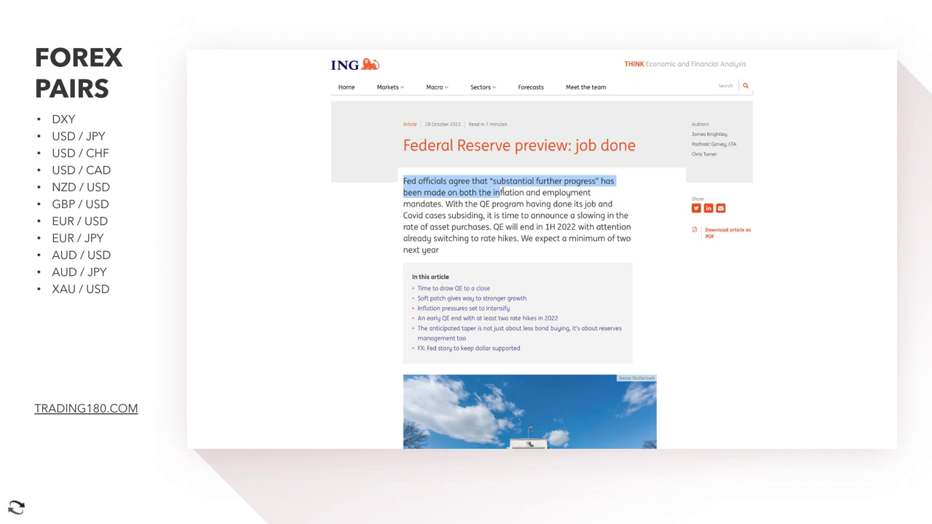
pyautogui.moveTo(592, 195); pyautogui.dragTo(446, 206)
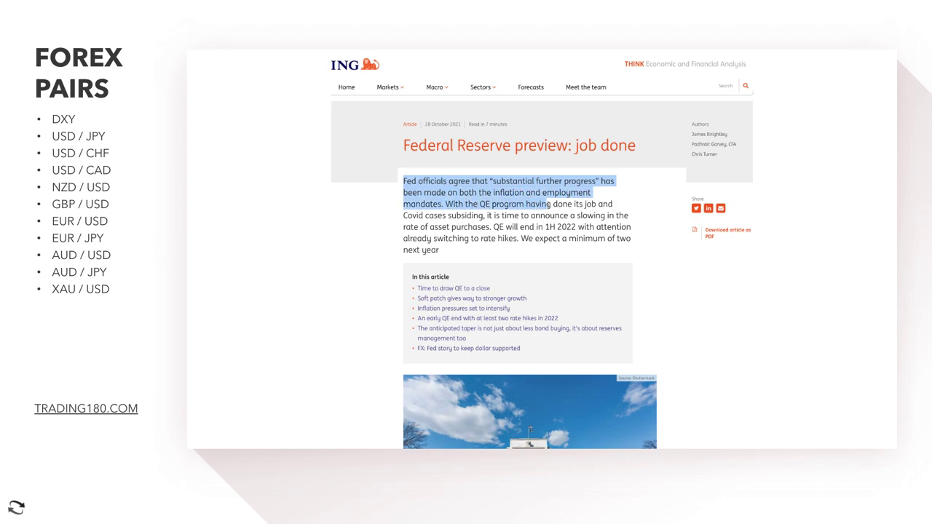
pyautogui.moveTo(614, 207); pyautogui.dragTo(449, 216)
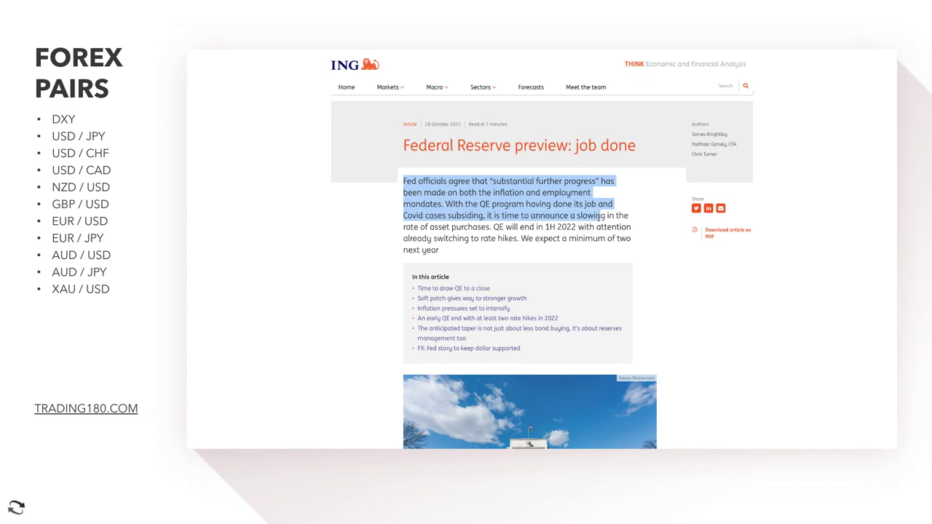
pyautogui.moveTo(620, 215); pyautogui.dragTo(439, 227)
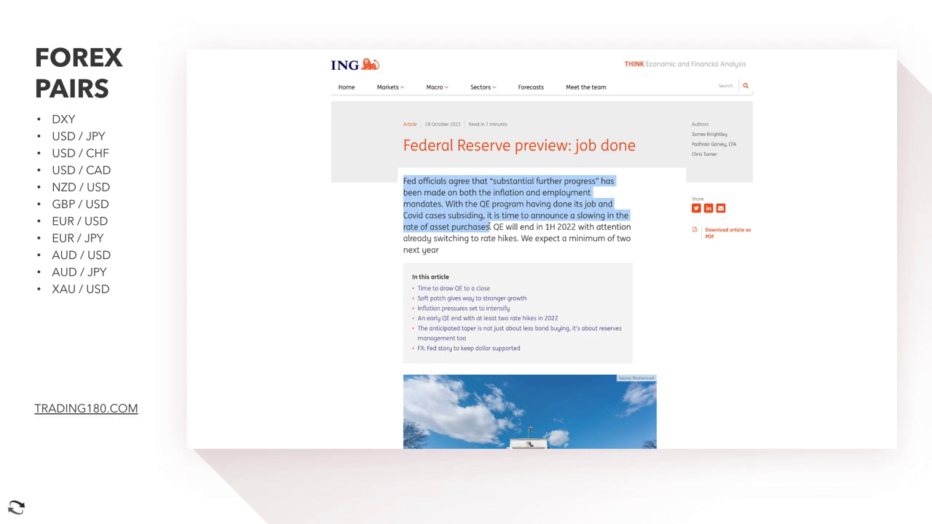
# Highlight the article's lines on QE ending in 1H 2022 and the expected minimum of two rate hikes next year while reading.
pyautogui.moveTo(493, 227); pyautogui.dragTo(524, 227)
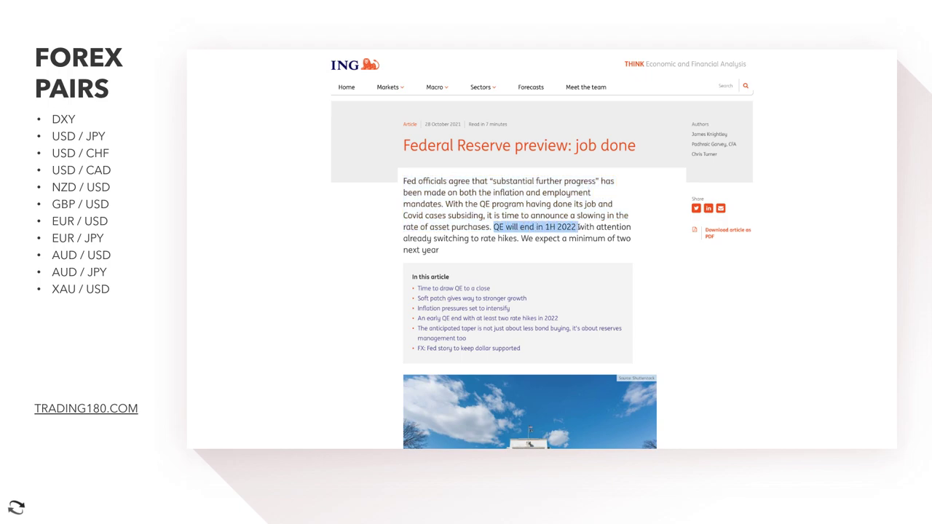
pyautogui.moveTo(617, 227); pyautogui.dragTo(444, 238)
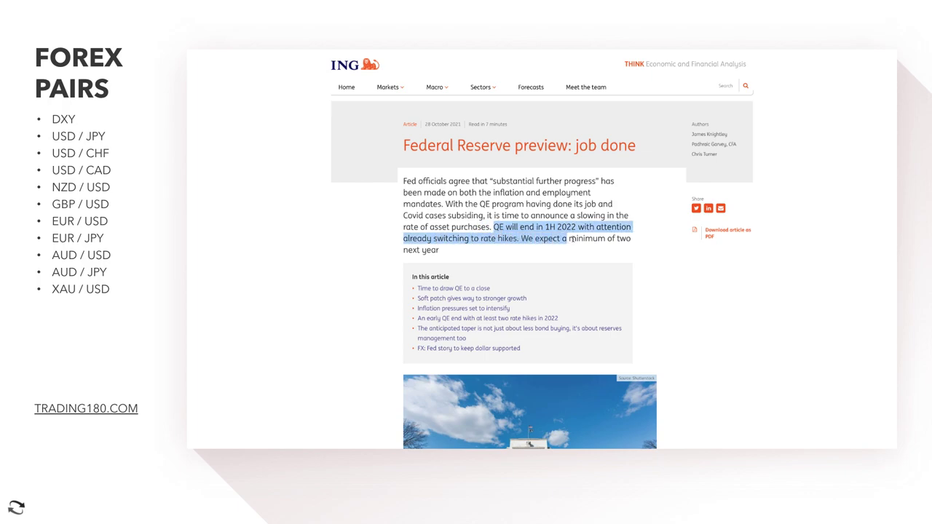
pyautogui.click(439, 252)
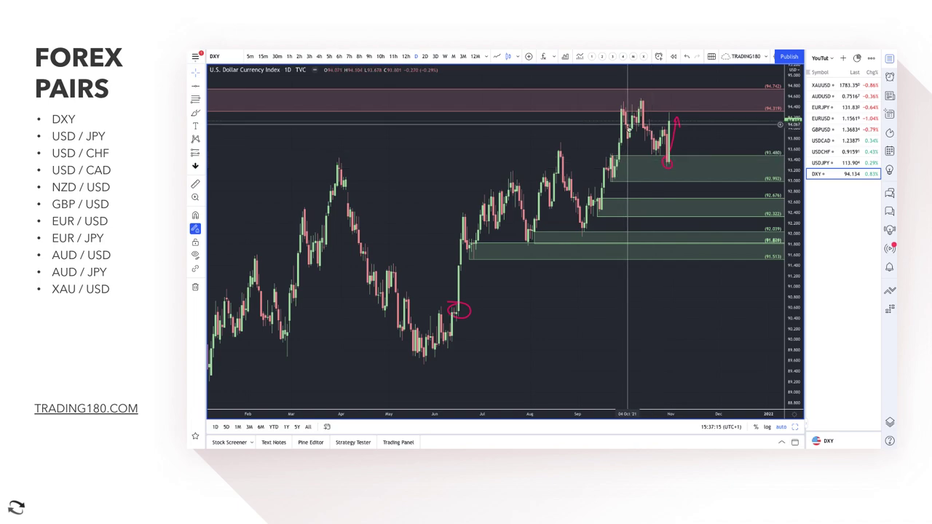
# Back on the DXY chart, sketch a downward reaction from the 94.742–94.319 supply zone with the Brush.
pyautogui.scroll(5, 638, 161)
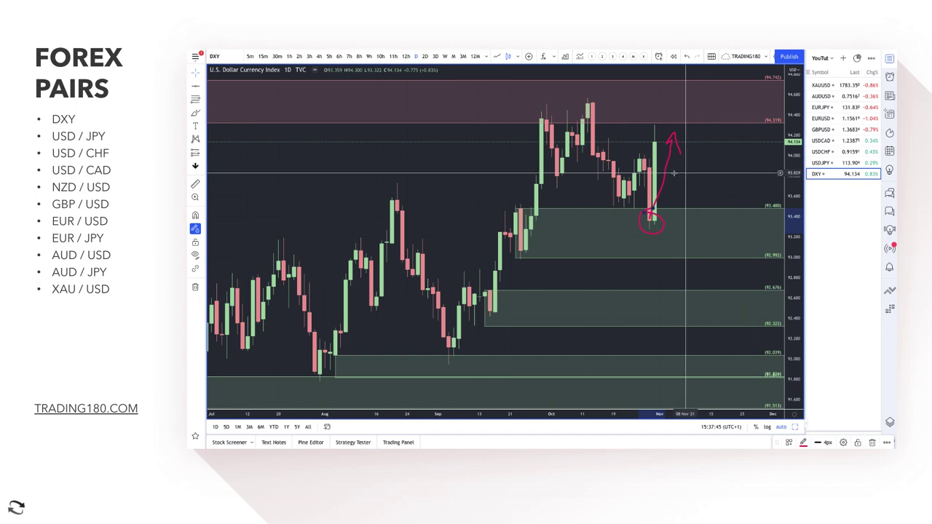
pyautogui.scroll(-5, 656, 170)
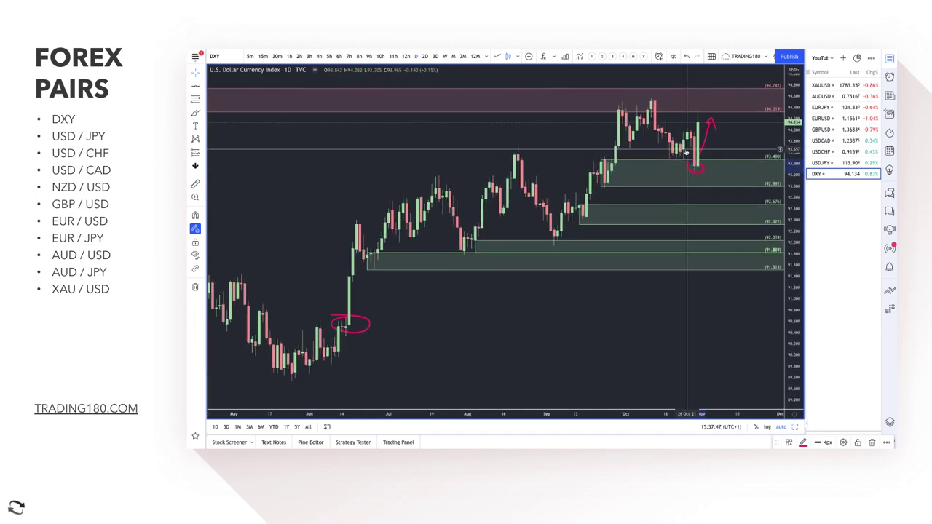
pyautogui.scroll(-8, 637, 121)
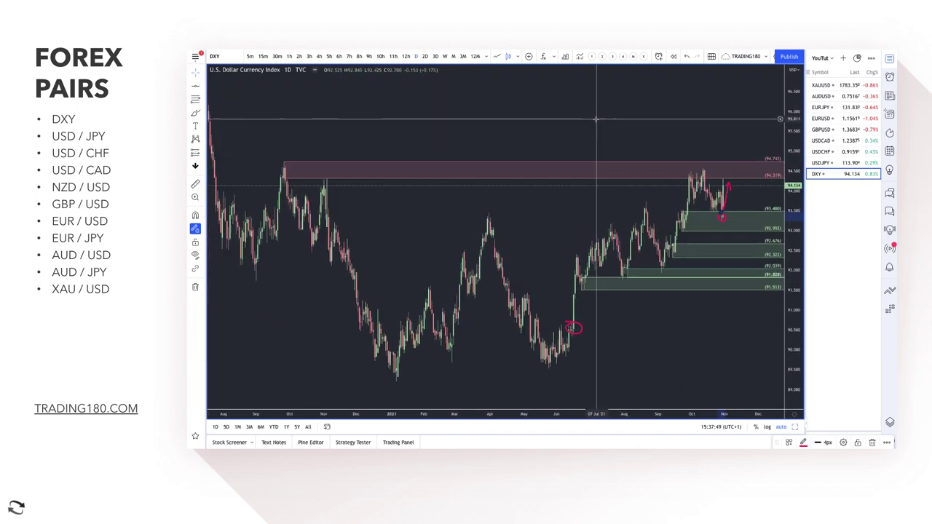
pyautogui.scroll(-2, 596, 122)
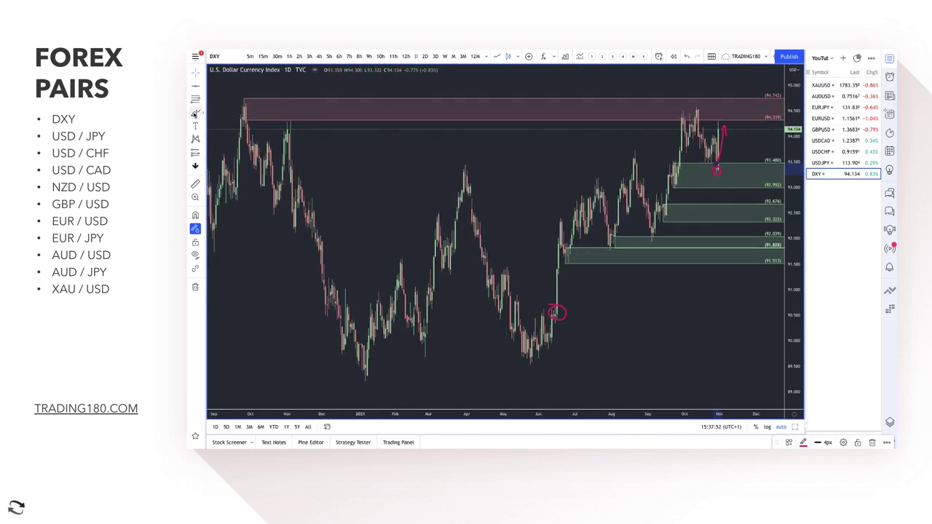
pyautogui.click(195, 102)
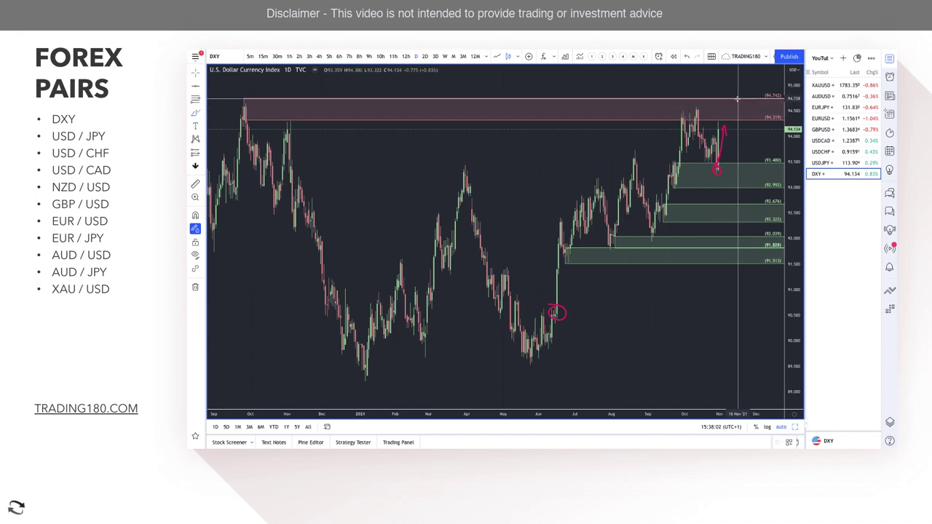
pyautogui.moveTo(737, 99)
pyautogui.mouseDown()
pyautogui.moveTo(736, 116)
pyautogui.moveTo(756, 136)
pyautogui.mouseUp()
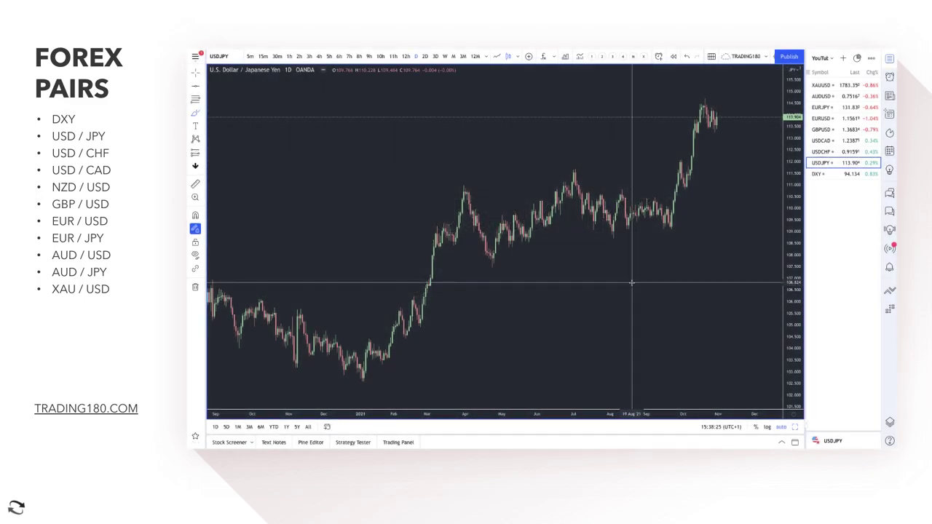
# On the USDJPY daily chart, brush the rally from the 110.824 zone and mark the recent lows in the 113.608–113.212 demand zone.
pyautogui.scroll(5, 631, 283)
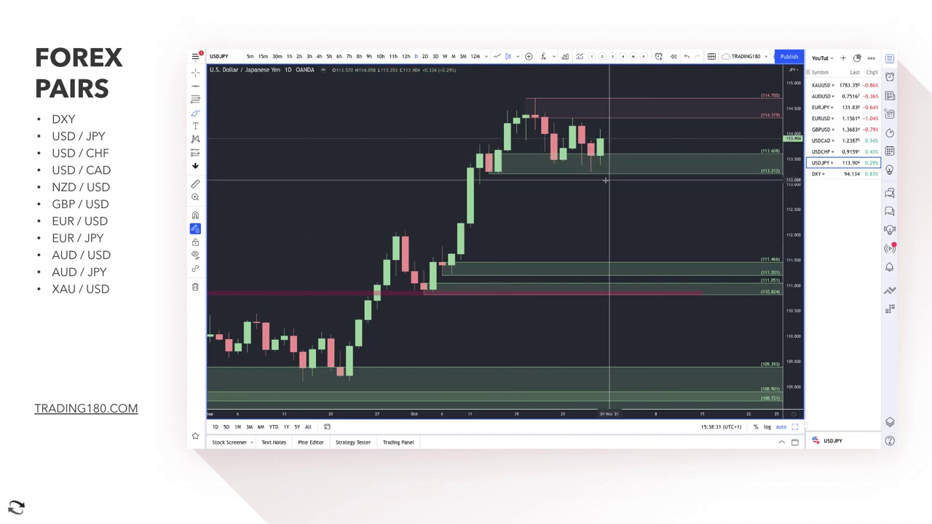
pyautogui.click(196, 113)
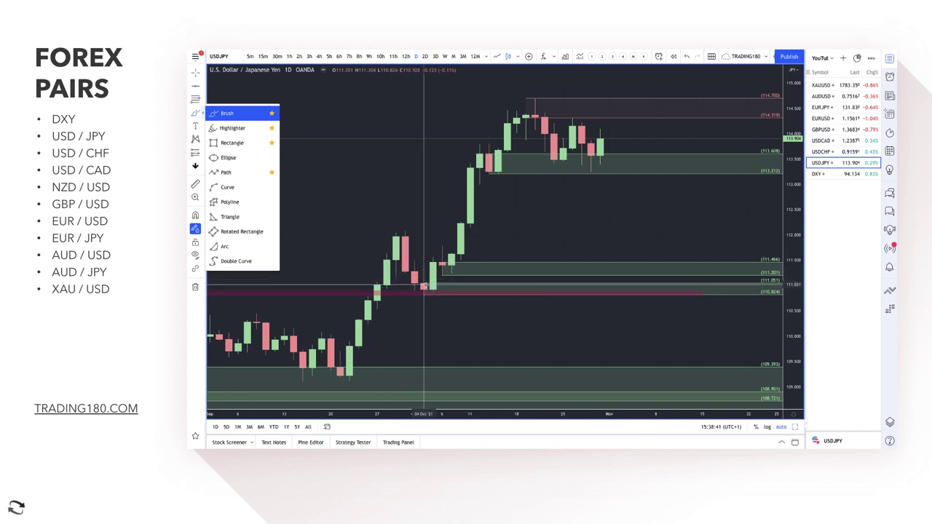
pyautogui.moveTo(424, 287)
pyautogui.mouseDown()
pyautogui.moveTo(538, 97)
pyautogui.moveTo(551, 149)
pyautogui.moveTo(573, 134)
pyautogui.moveTo(595, 164)
pyautogui.moveTo(605, 122)
pyautogui.moveTo(616, 125)
pyautogui.mouseUp()
pyautogui.moveTo(558, 159)
pyautogui.mouseDown()
pyautogui.moveTo(603, 162)
pyautogui.moveTo(595, 168)
pyautogui.mouseUp()
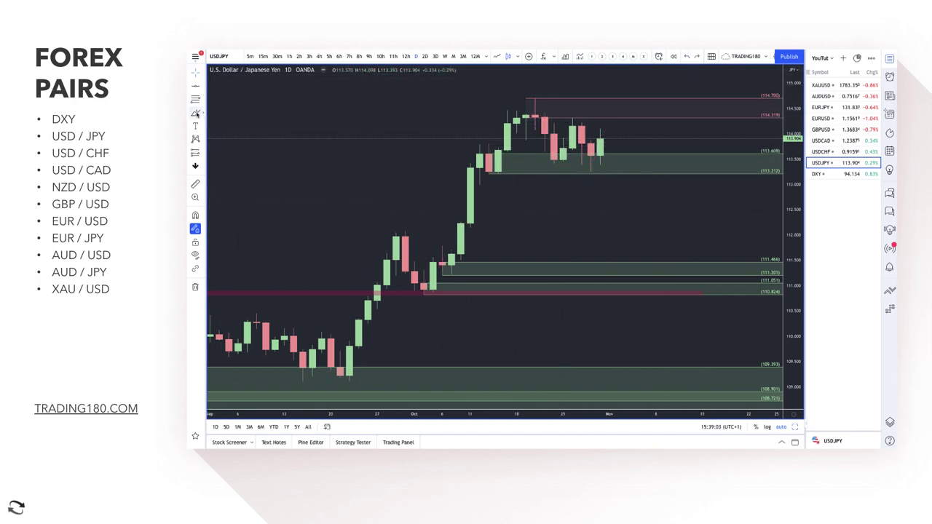
# Sketch a projected USDJPY path breaking above the 114.700 supply level and pulling back, and delete the drawing.
pyautogui.moveTo(601, 139)
pyautogui.mouseDown()
pyautogui.moveTo(653, 71)
pyautogui.moveTo(662, 119)
pyautogui.moveTo(672, 124)
pyautogui.moveTo(693, 104)
pyautogui.mouseUp()
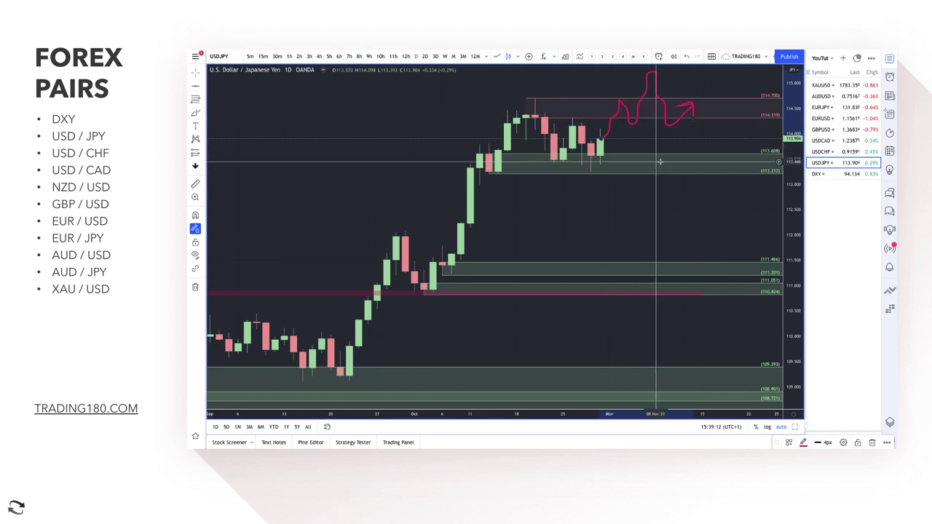
pyautogui.press('Delete')
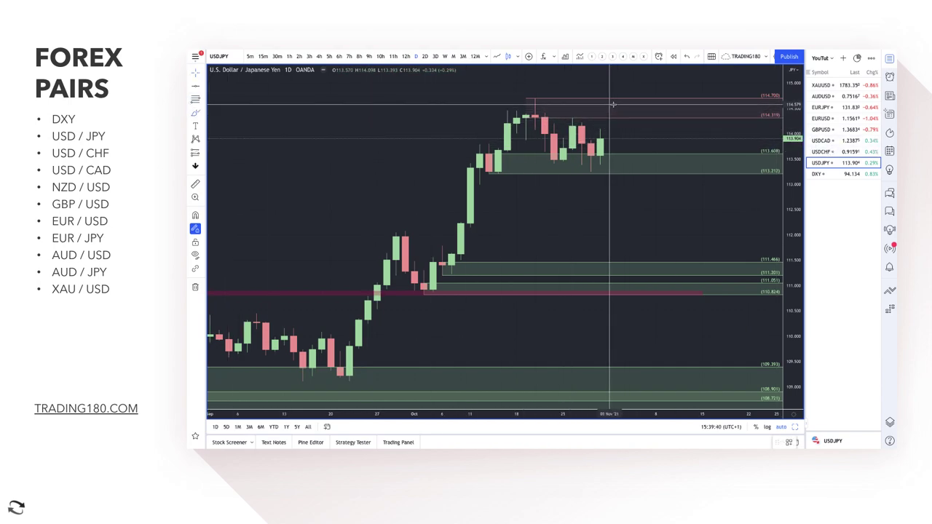
# Circle the 114.700–114.319 supply zone with a downward arrow and circle the 113.608–113.212 demand zone beneath it.
pyautogui.moveTo(617, 103)
pyautogui.mouseDown()
pyautogui.moveTo(605, 108)
pyautogui.moveTo(619, 105)
pyautogui.moveTo(637, 143)
pyautogui.mouseUp()
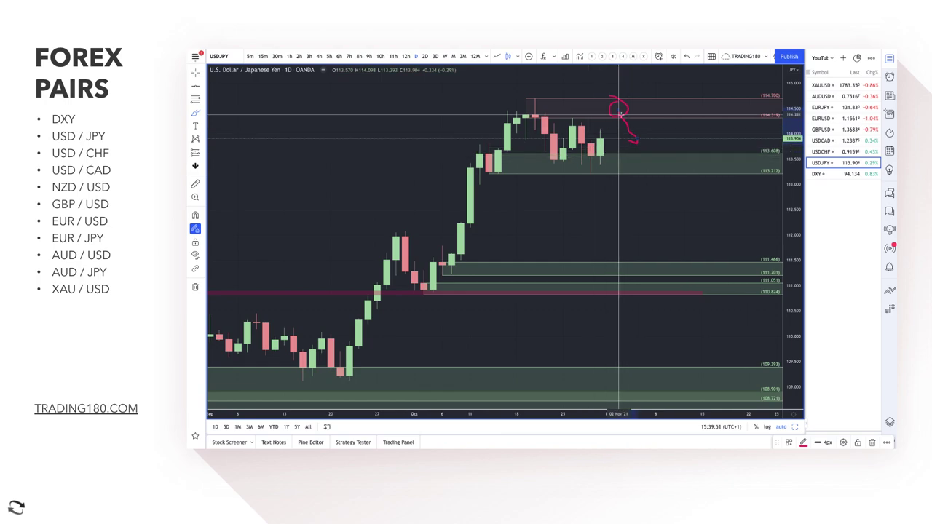
pyautogui.scroll(-2, 623, 132)
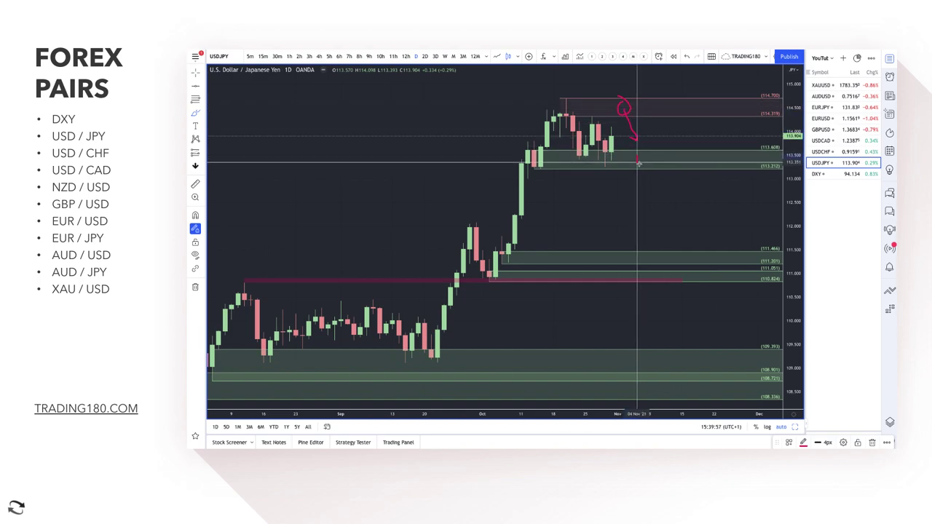
pyautogui.moveTo(633, 152); pyautogui.dragTo(635, 150)
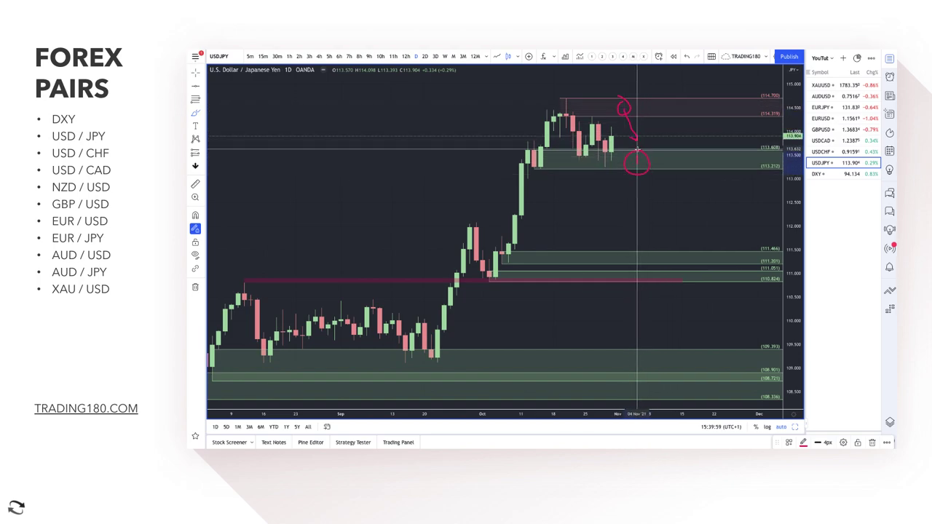
# Sketch a projected drop into the 111.466–111.201 demand zone followed by an upward arrow toward about 113.9.
pyautogui.moveTo(631, 207)
pyautogui.mouseDown()
pyautogui.moveTo(654, 260)
pyautogui.moveTo(713, 133)
pyautogui.mouseUp()
pyautogui.scroll(-5, 706, 146)
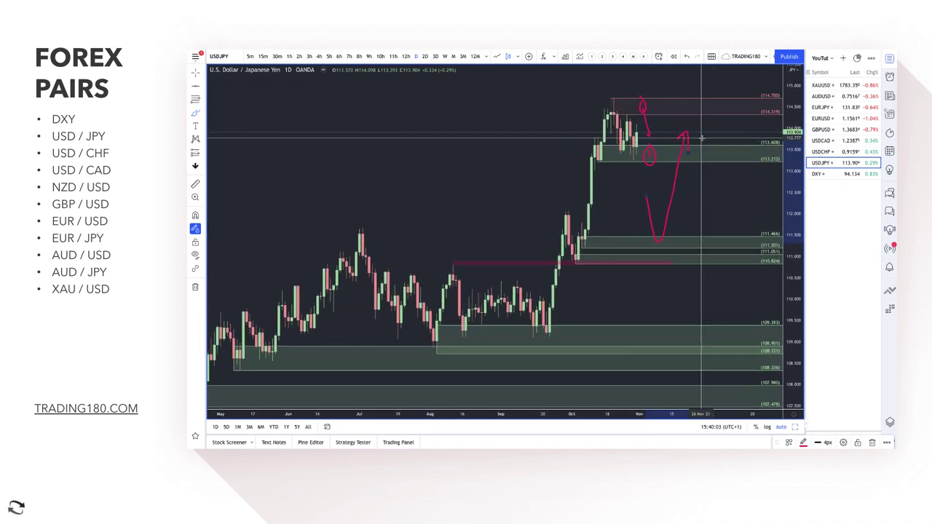
pyautogui.scroll(-3, 700, 110)
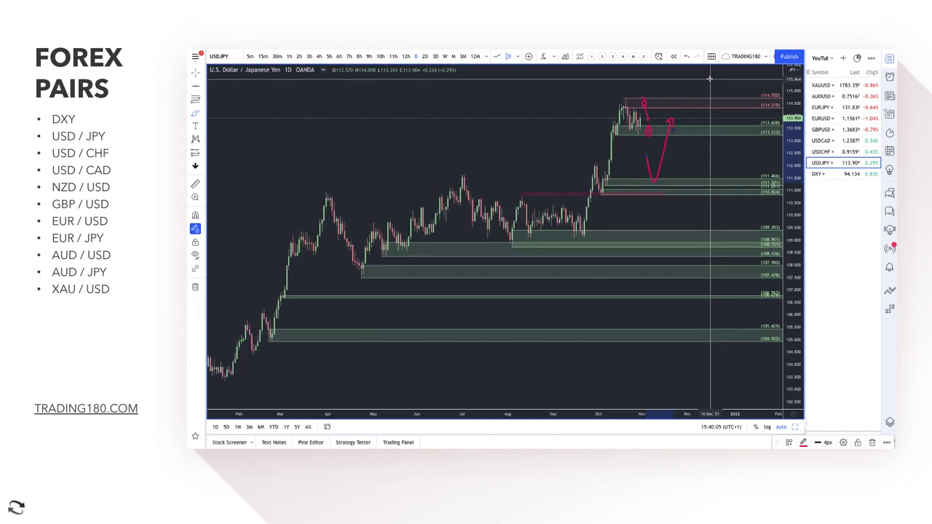
# Circle the open price area at about 115.5, above the 114.700 supply level on the USDJPY chart.
pyautogui.moveTo(704, 73); pyautogui.dragTo(711, 64)
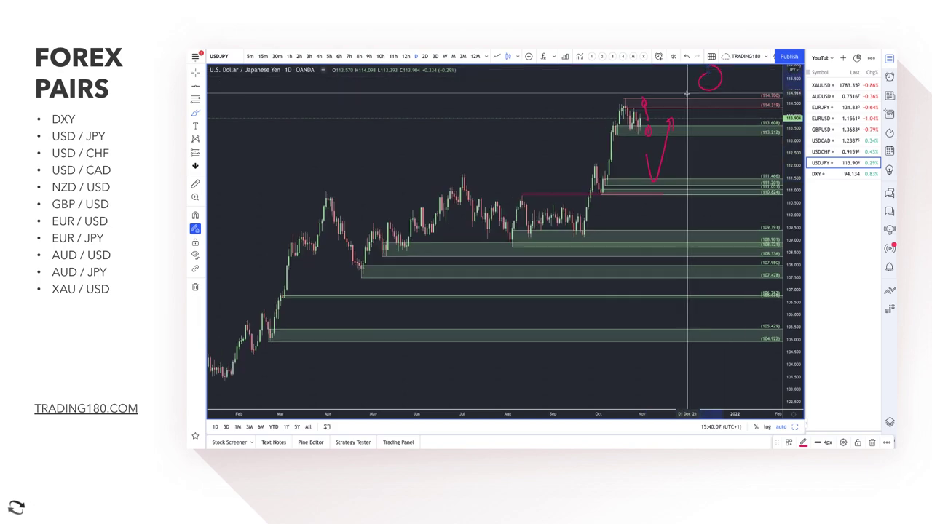
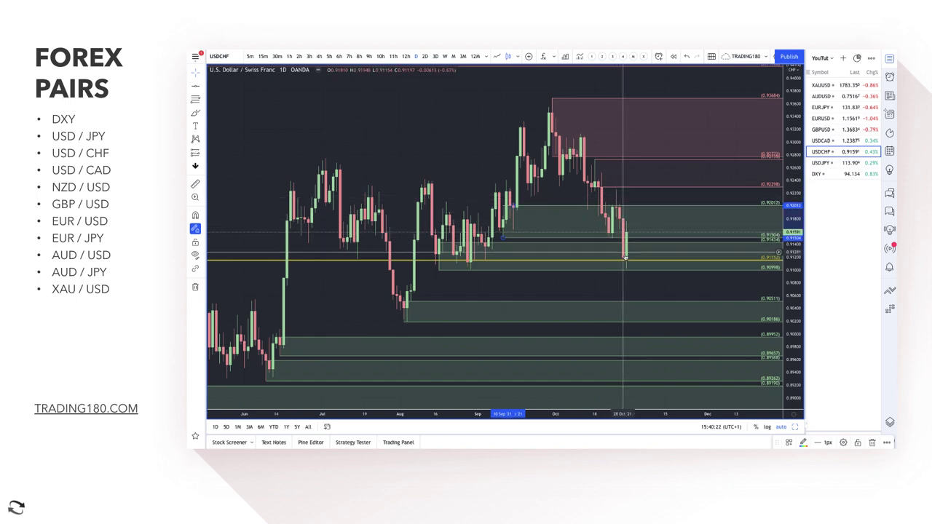
# On the USDCHF daily chart, circle the range low, the 0.94727 high and the latest low, and label the range extremes E and C.
pyautogui.scroll(-5, 618, 265)
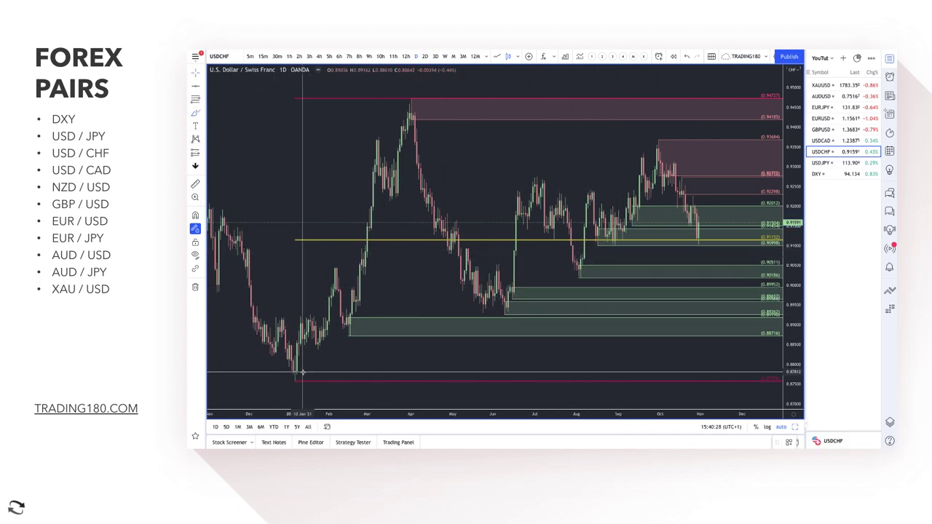
pyautogui.moveTo(299, 367); pyautogui.dragTo(313, 377)
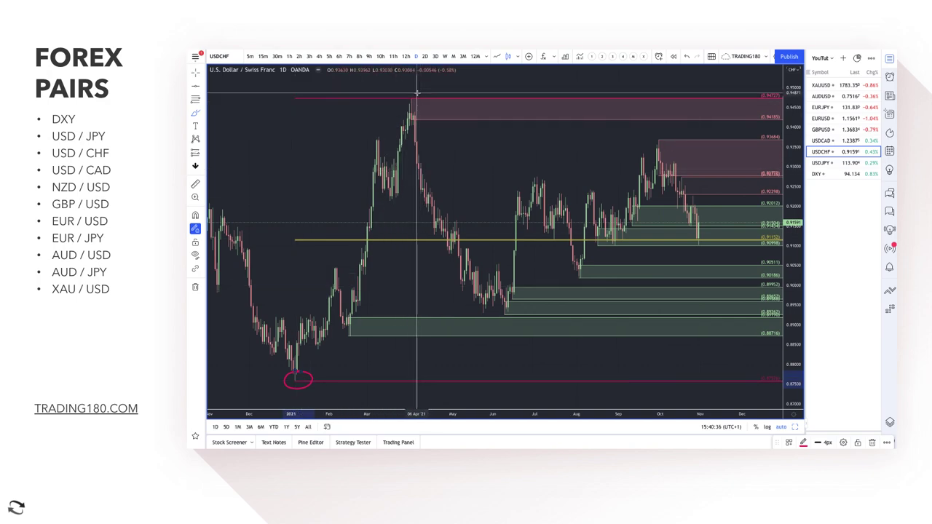
pyautogui.moveTo(416, 94); pyautogui.dragTo(426, 104)
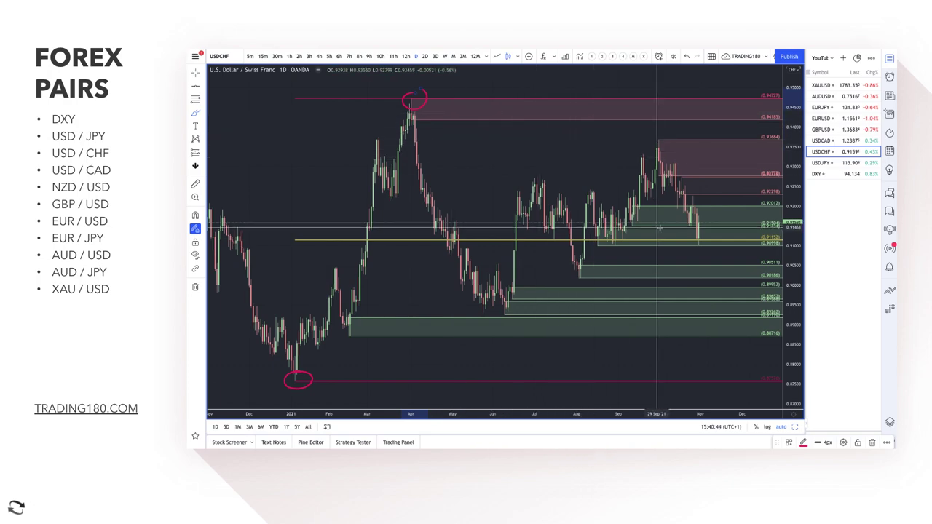
pyautogui.moveTo(701, 237)
pyautogui.mouseDown()
pyautogui.moveTo(693, 243)
pyautogui.moveTo(701, 238)
pyautogui.mouseUp()
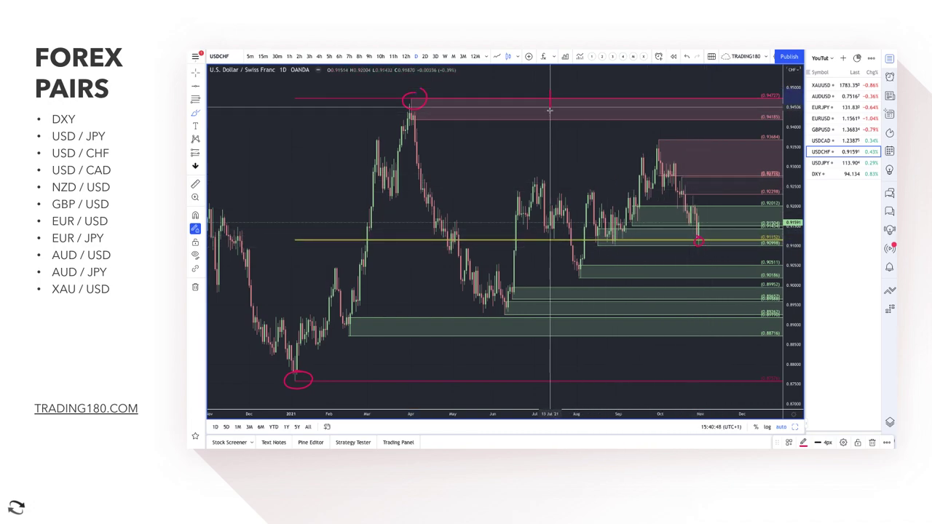
pyautogui.moveTo(551, 92)
pyautogui.mouseDown()
pyautogui.moveTo(573, 105)
pyautogui.moveTo(550, 90)
pyautogui.moveTo(567, 84)
pyautogui.mouseUp()
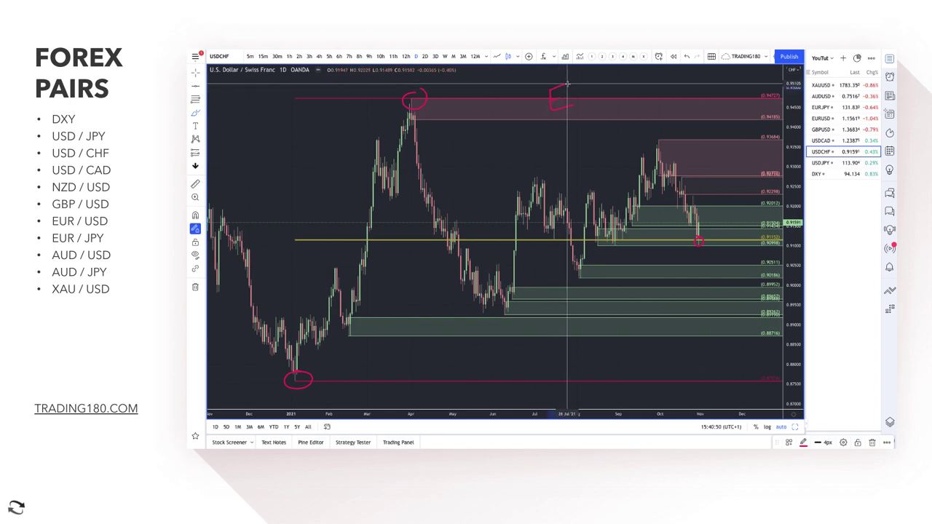
pyautogui.moveTo(546, 377); pyautogui.dragTo(548, 385)
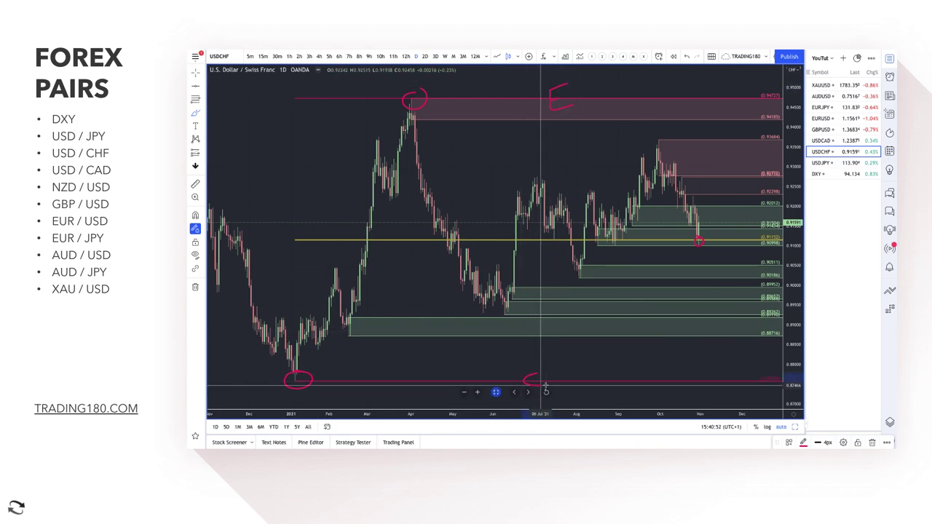
# Delete the 0.92012–0.91504 demand zone from the USDCHF chart.
pyautogui.scroll(5, 676, 260)
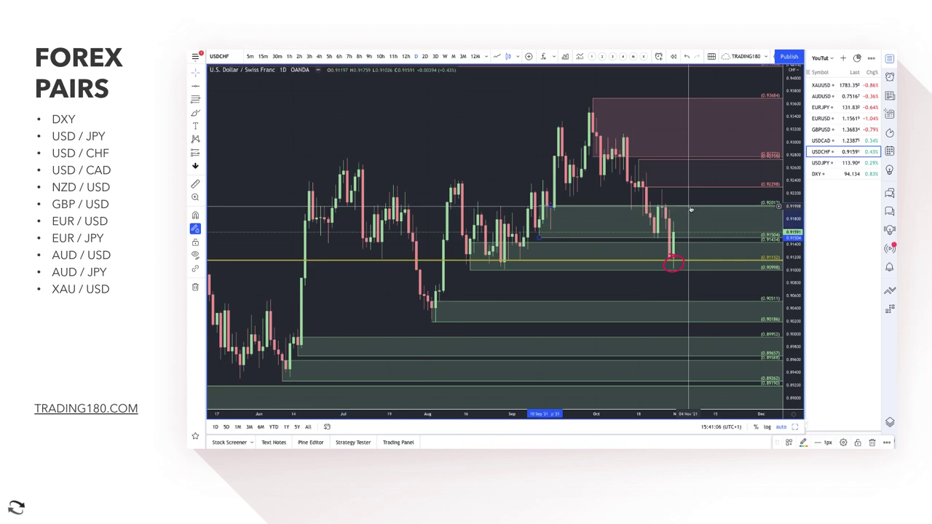
pyautogui.press('Delete')
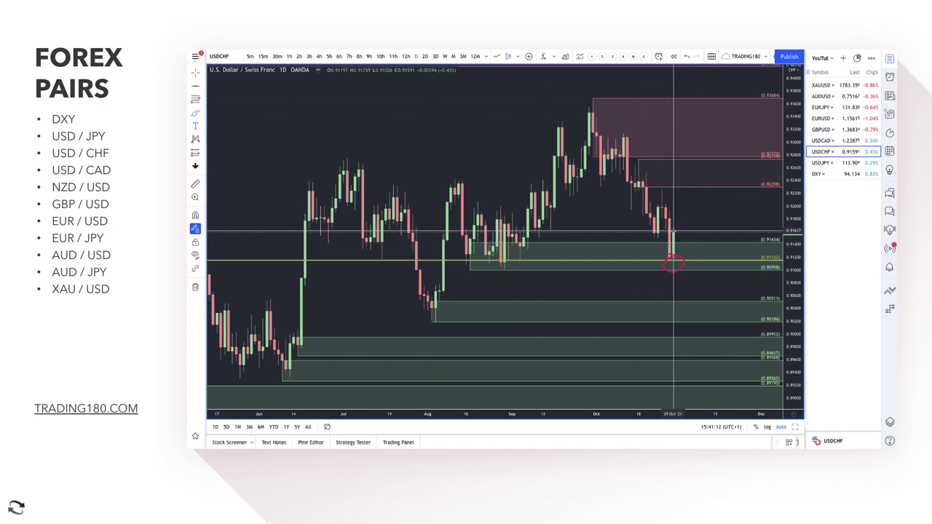
# Sketch projected USDCHF rallies from the current price, from a dip to the yellow 0.91152 line, and from the 0.90511–0.90186 demand zone.
pyautogui.moveTo(675, 225); pyautogui.dragTo(725, 194)
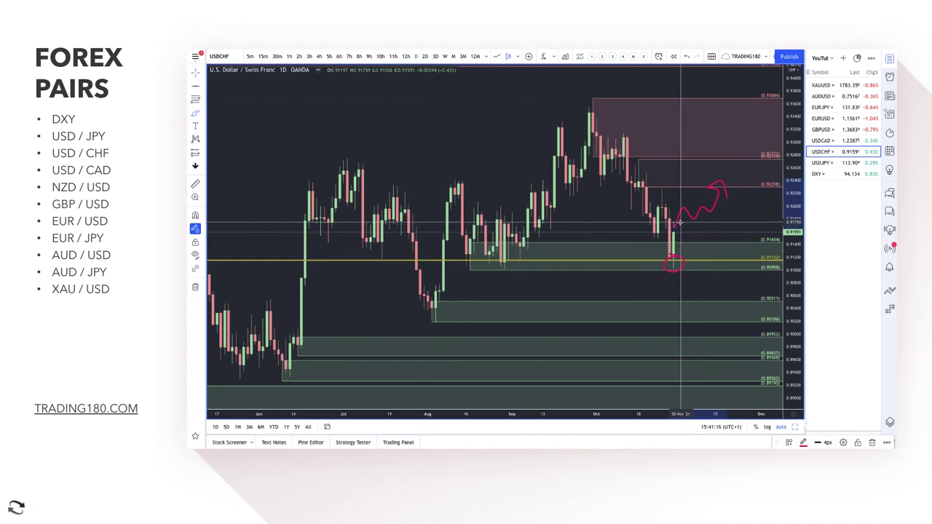
pyautogui.moveTo(680, 223)
pyautogui.mouseDown()
pyautogui.moveTo(693, 263)
pyautogui.moveTo(742, 211)
pyautogui.mouseUp()
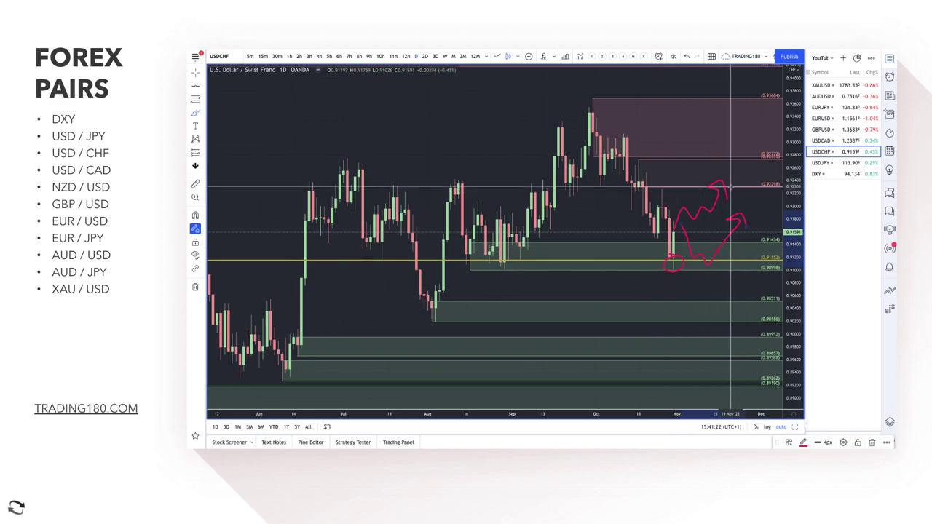
pyautogui.scroll(-5, 677, 218)
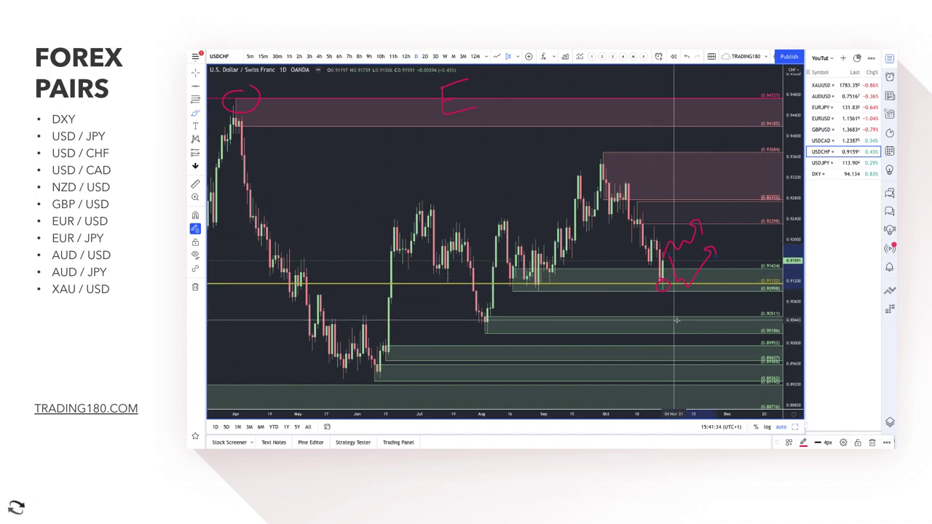
pyautogui.moveTo(681, 314)
pyautogui.mouseDown()
pyautogui.moveTo(670, 326)
pyautogui.moveTo(677, 308)
pyautogui.moveTo(735, 277)
pyautogui.mouseUp()
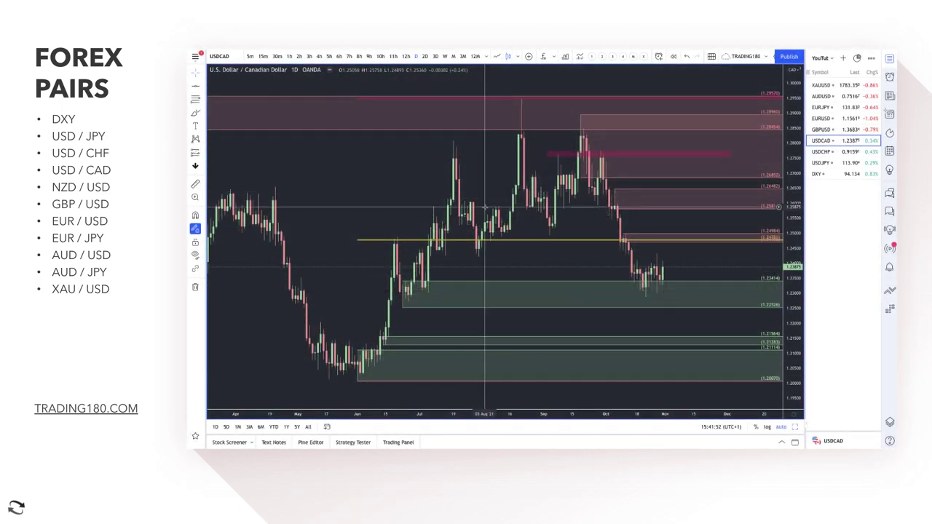
# On the USDCAD daily chart, brush horizontal lines along the highs and lows of the recent consolidation above the 1.23414 demand zone.
pyautogui.scroll(3, 485, 207)
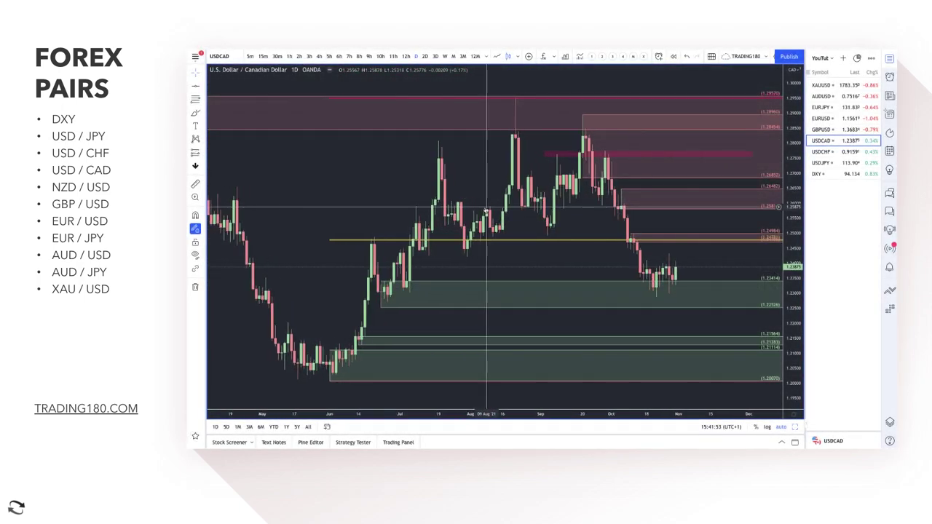
pyautogui.click(195, 115)
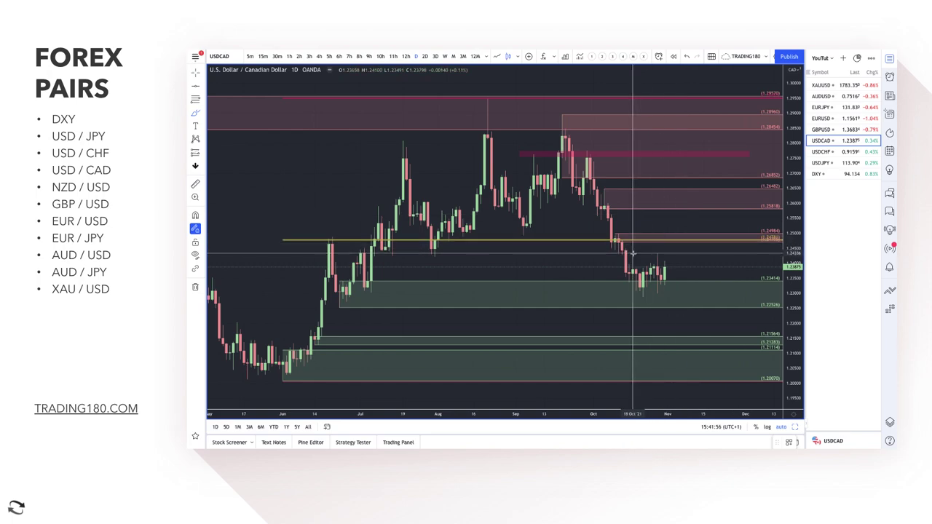
pyautogui.moveTo(633, 254); pyautogui.dragTo(679, 252)
pyautogui.moveTo(629, 292); pyautogui.dragTo(666, 291)
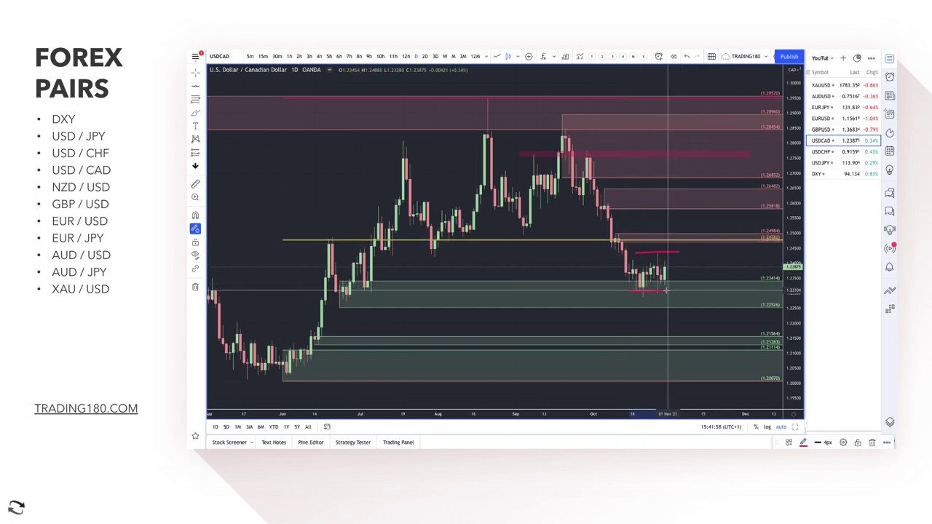
# Sketch USDCAD rising into the 1.24984 supply zone and dropping back, circle the turning point, and brush the rise from the 1.23414 demand level.
pyautogui.scroll(2, 641, 261)
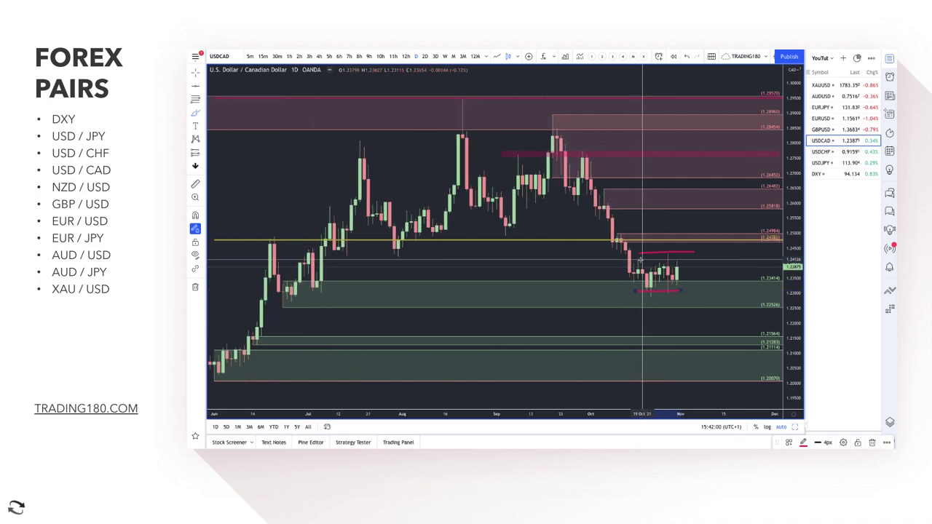
pyautogui.scroll(2, 641, 260)
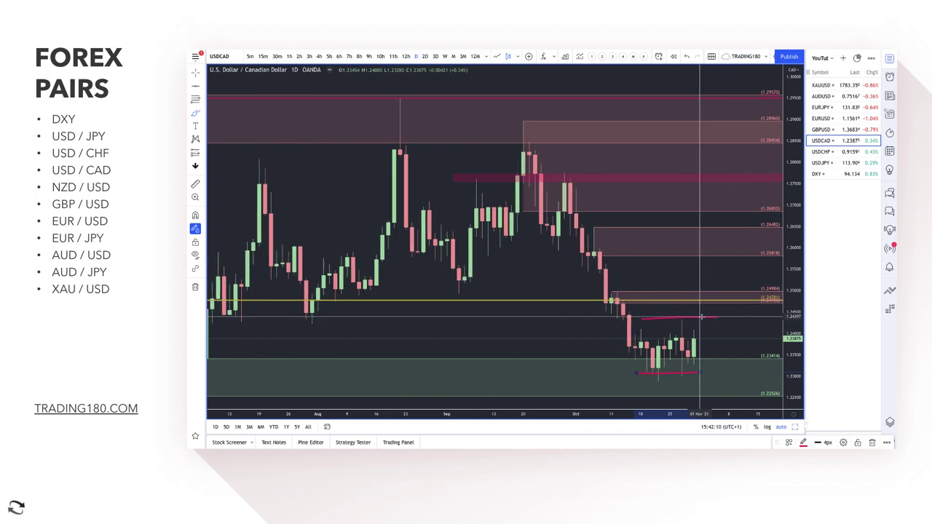
pyautogui.scroll(-3, 699, 309)
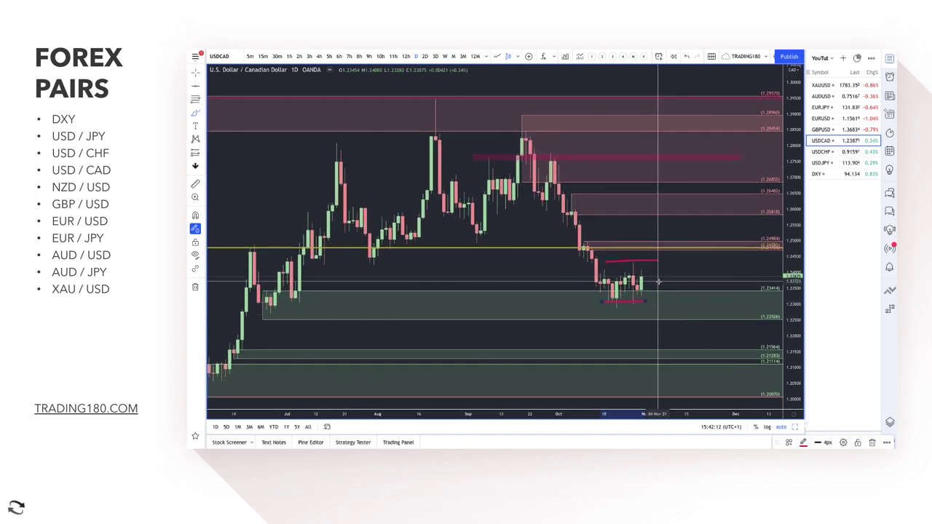
pyautogui.moveTo(640, 275)
pyautogui.mouseDown()
pyautogui.moveTo(653, 251)
pyautogui.moveTo(677, 273)
pyautogui.mouseUp()
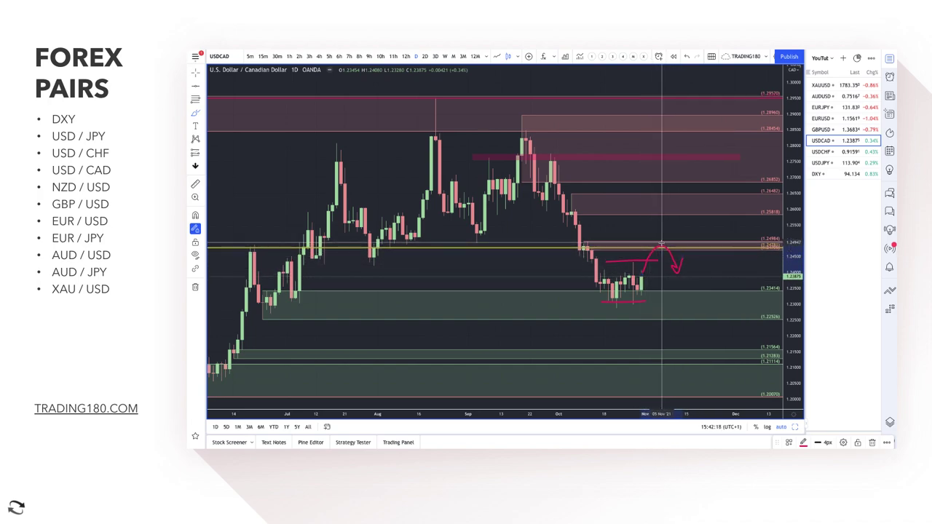
pyautogui.moveTo(661, 242); pyautogui.dragTo(658, 256)
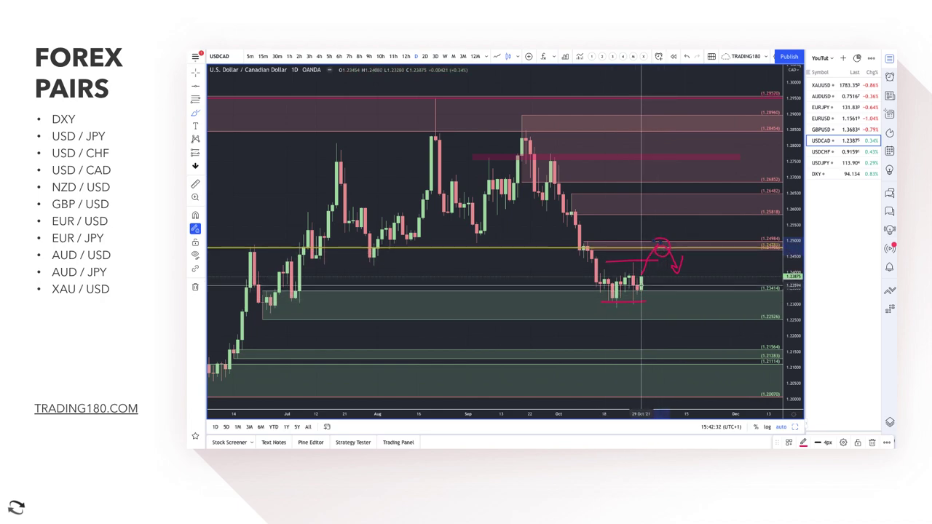
pyautogui.moveTo(629, 290)
pyautogui.mouseDown()
pyautogui.moveTo(635, 297)
pyautogui.moveTo(658, 251)
pyautogui.mouseUp()
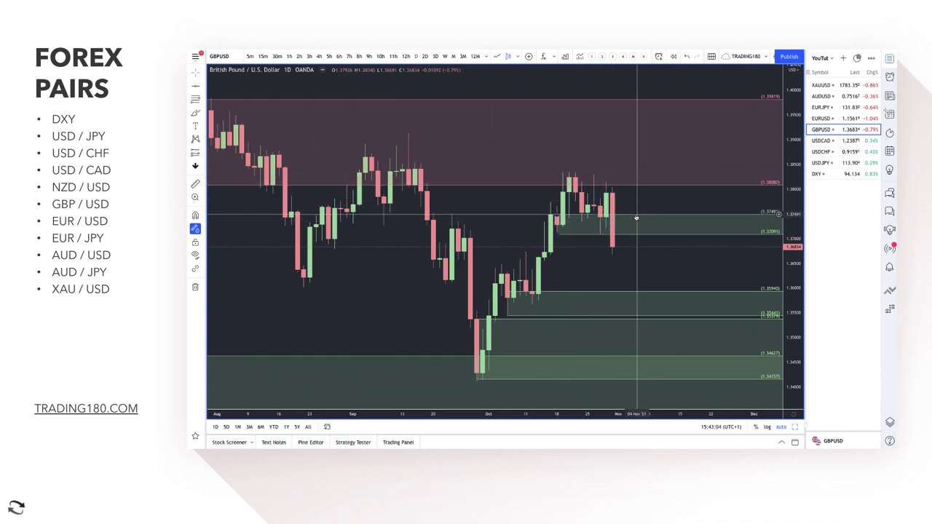
# Delete the 1.37491–1.37091 demand zone from the GBPUSD daily chart.
pyautogui.press('Delete')
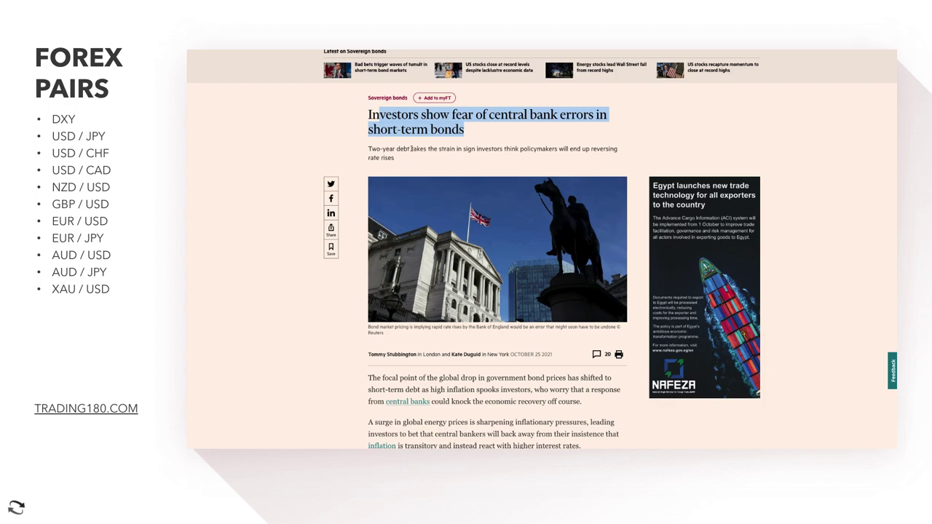
# Read the Financial Times article on short-term bonds and central bank errors, highlighting its subheading and opening paragraph.
pyautogui.moveTo(413, 149); pyautogui.dragTo(435, 149)
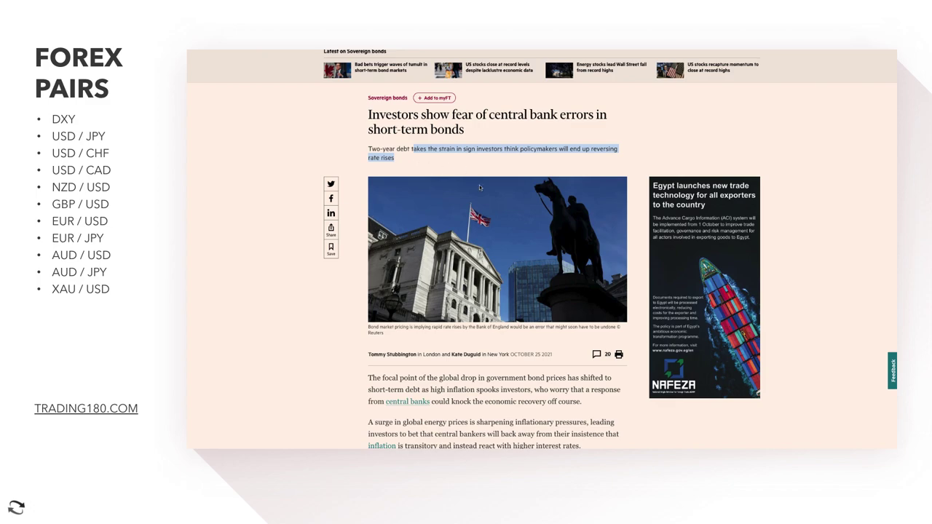
pyautogui.scroll(-2, 457, 333)
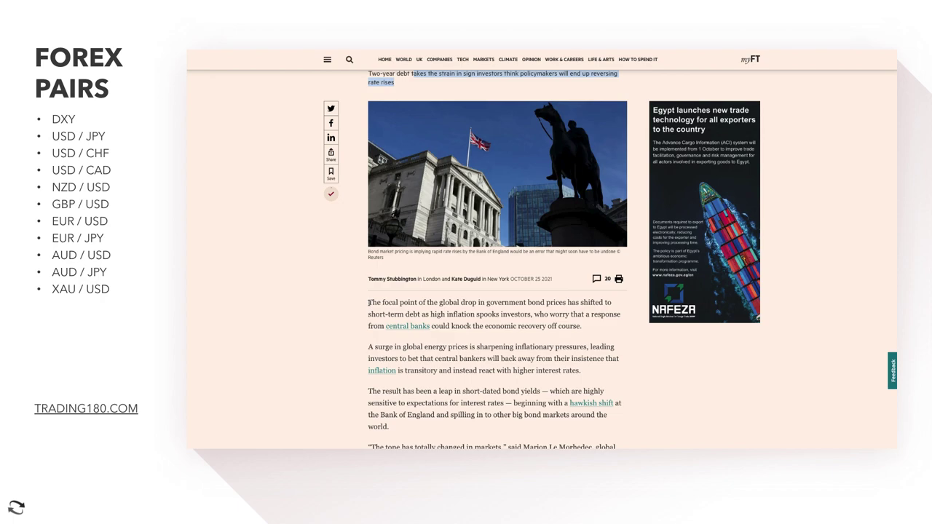
pyautogui.moveTo(369, 302); pyautogui.dragTo(383, 302)
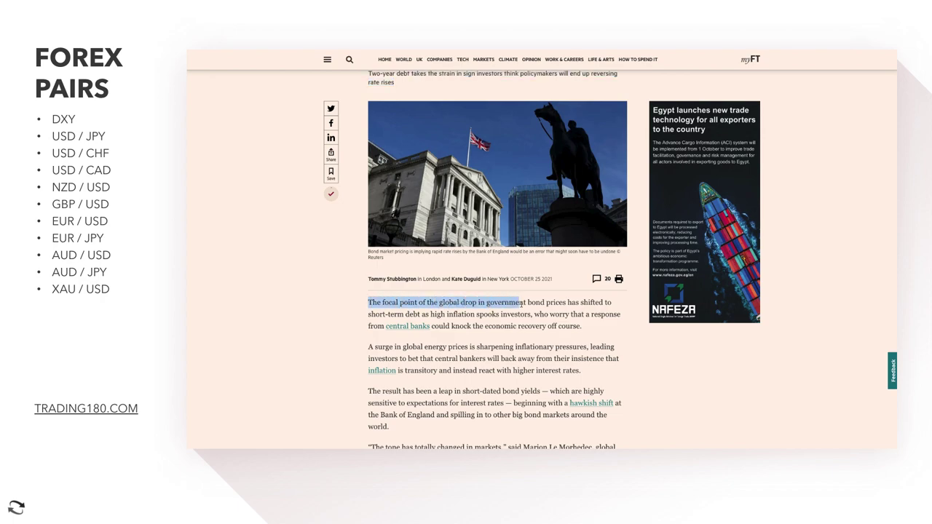
pyautogui.moveTo(610, 304); pyautogui.dragTo(454, 314)
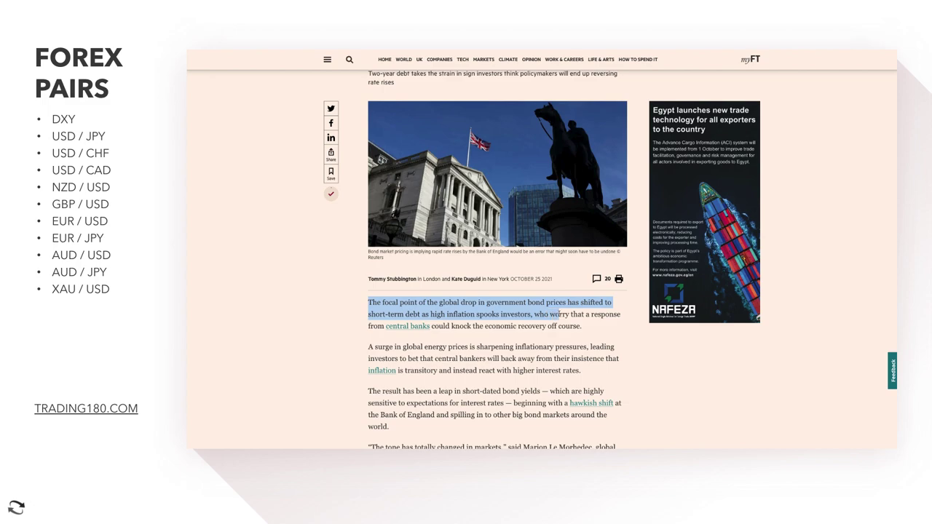
pyautogui.moveTo(618, 314); pyautogui.dragTo(416, 326)
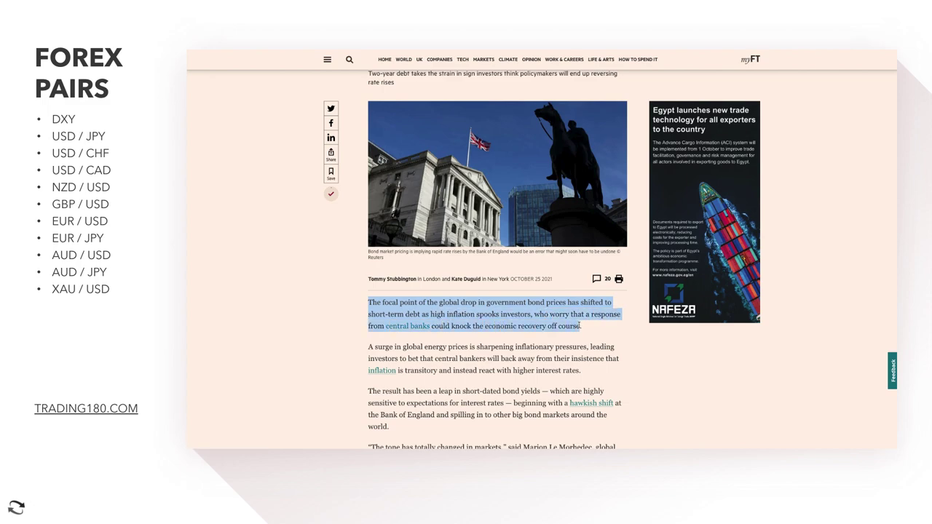
pyautogui.scroll(5, 575, 325)
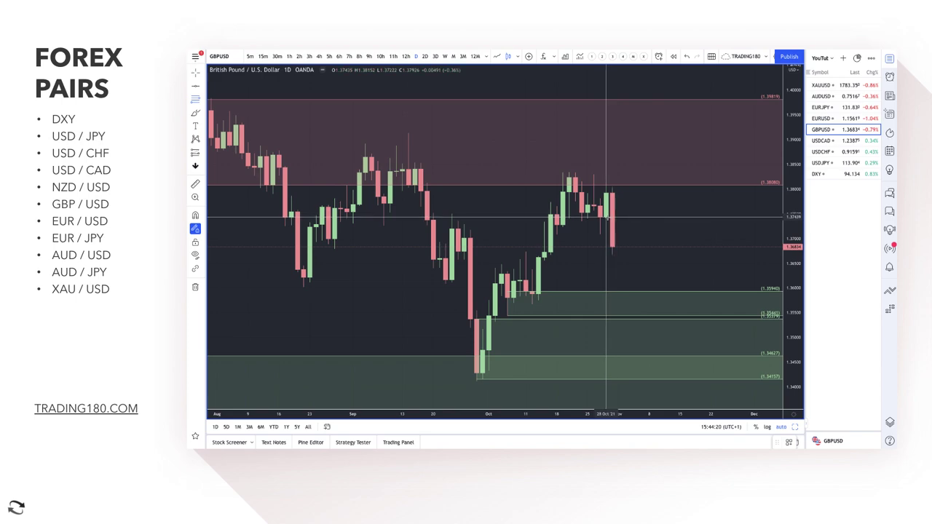
# Draw a GBPUSD zone from 1.37439 to the 1.38351 swing high and apply the "1. SUPPLY" drawing template.
pyautogui.moveTo(607, 216); pyautogui.dragTo(570, 173)
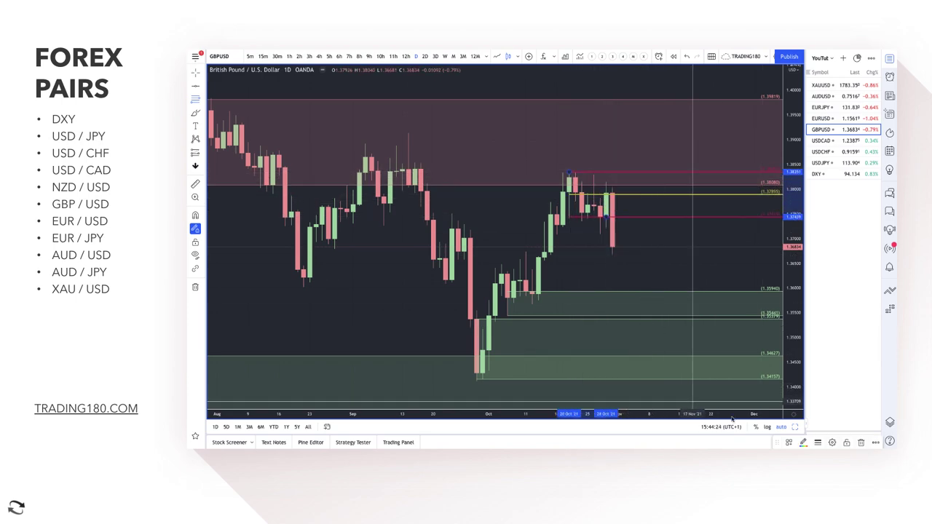
pyautogui.click(788, 443)
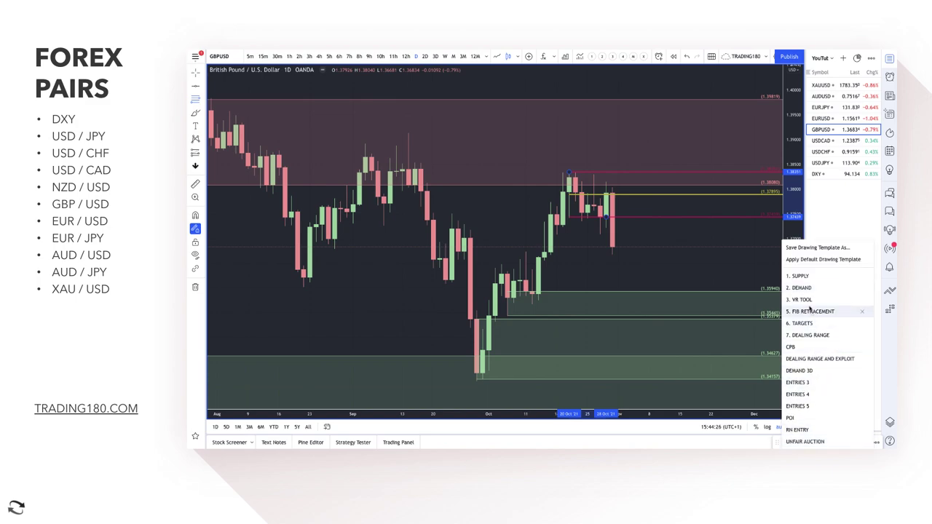
pyautogui.click(801, 277)
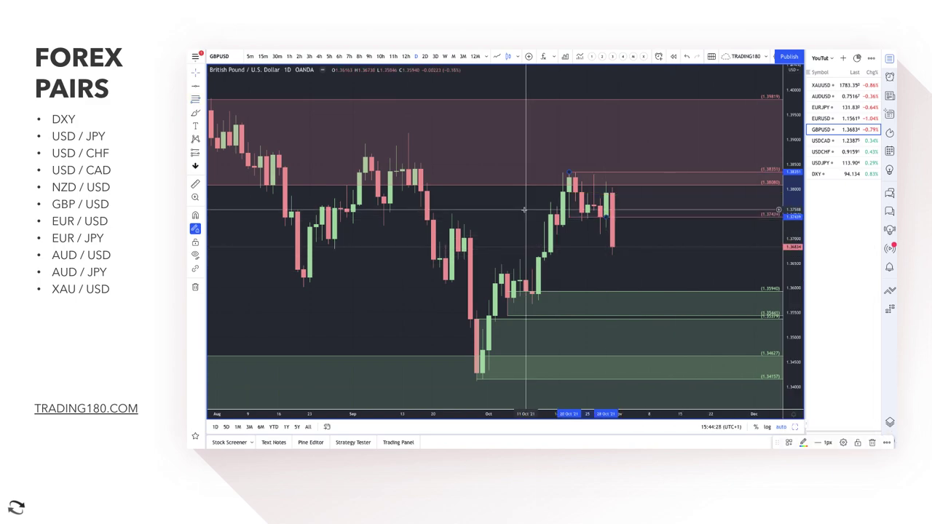
# Brush a projected GBPUSD rise through the 1.38351 supply level to about 1.388, ending in a downward arrow at about 1.369.
pyautogui.click(195, 113)
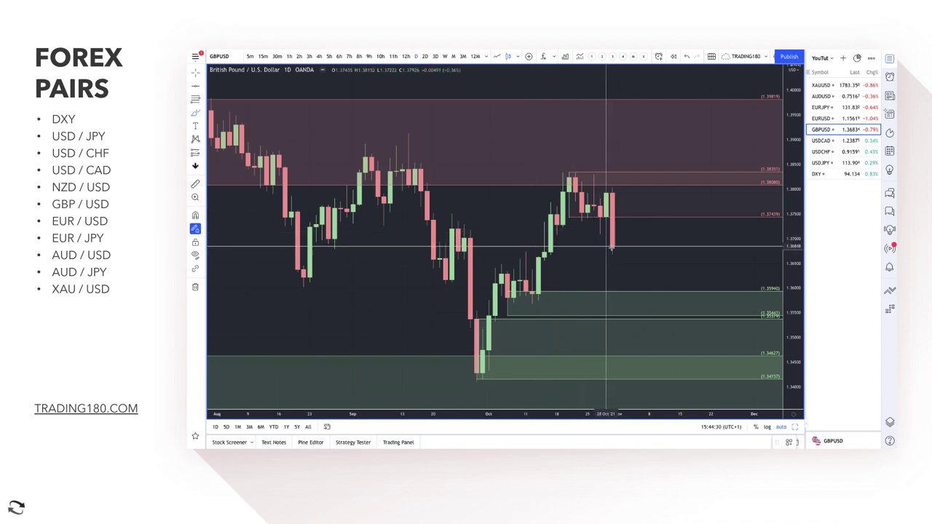
pyautogui.moveTo(612, 246)
pyautogui.mouseDown()
pyautogui.moveTo(626, 193)
pyautogui.moveTo(643, 194)
pyautogui.moveTo(666, 150)
pyautogui.moveTo(710, 233)
pyautogui.moveTo(711, 221)
pyautogui.mouseUp()
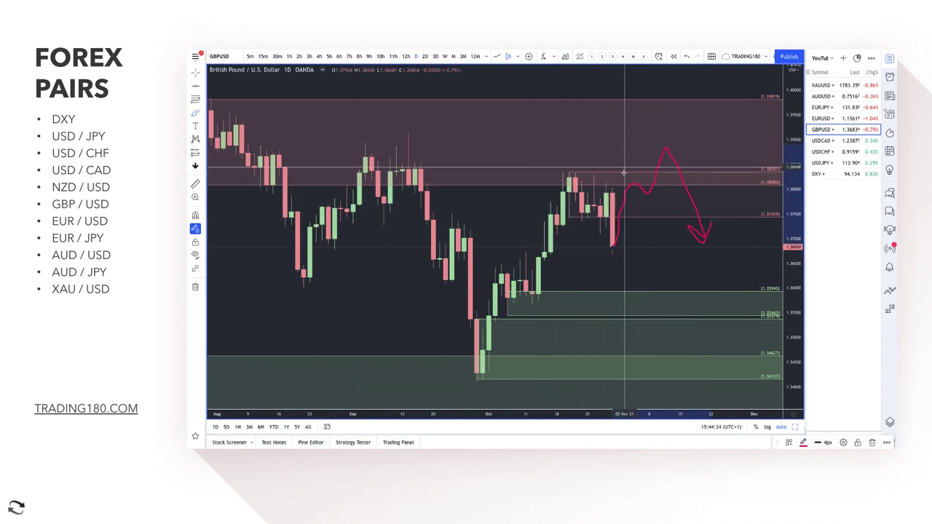
# Brush a circle around the projected GBPUSD peak above the 1.38351 supply level.
pyautogui.moveTo(662, 144)
pyautogui.mouseDown()
pyautogui.moveTo(645, 135)
pyautogui.moveTo(681, 134)
pyautogui.moveTo(687, 173)
pyautogui.mouseUp()
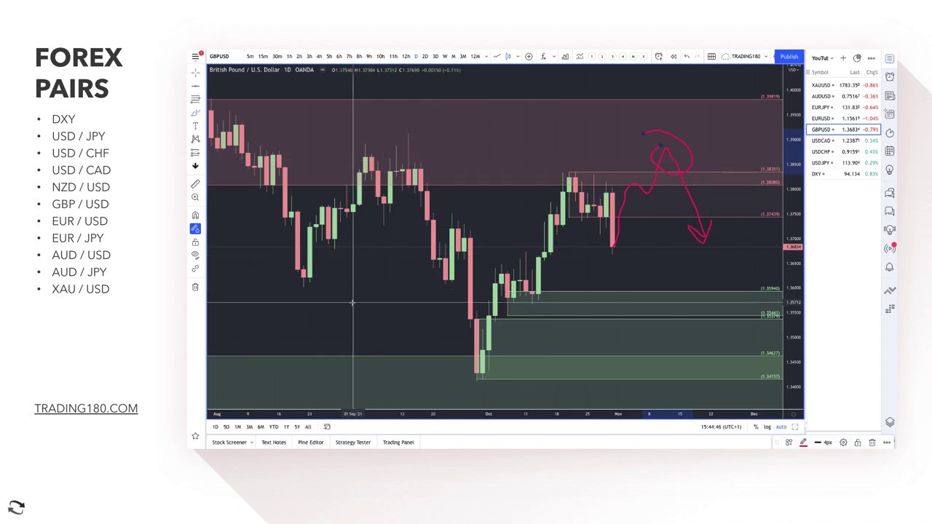
pyautogui.moveTo(237, 313)
pyautogui.mouseDown()
pyautogui.moveTo(260, 279)
pyautogui.moveTo(276, 291)
pyautogui.moveTo(308, 291)
pyautogui.moveTo(304, 301)
pyautogui.mouseUp()
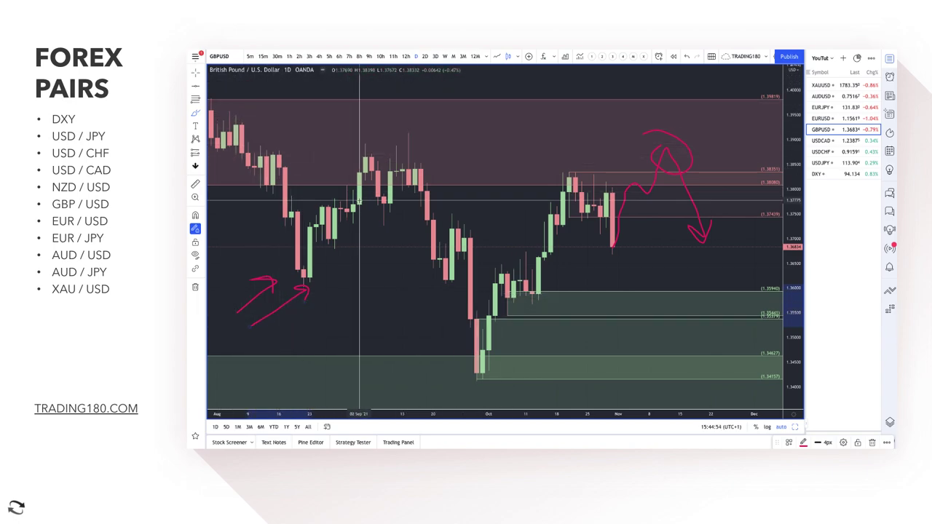
pyautogui.press('Delete')
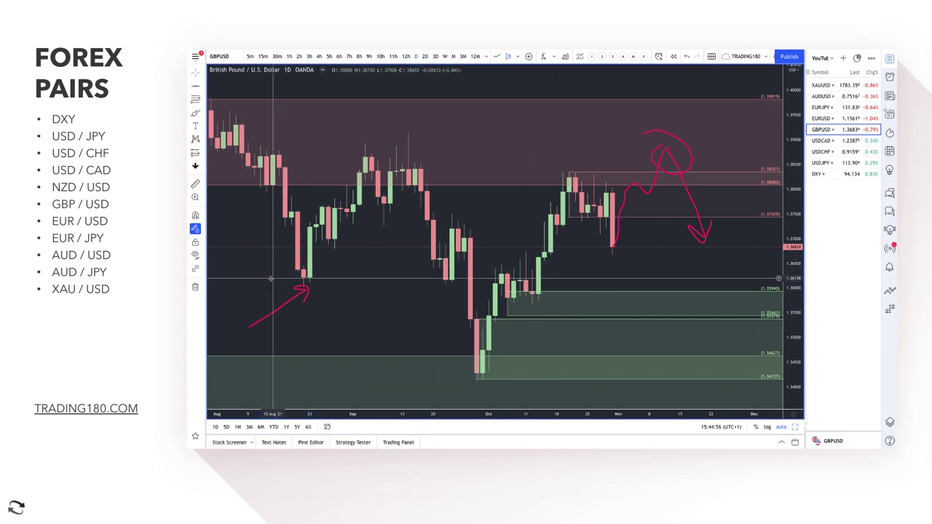
pyautogui.press('Delete')
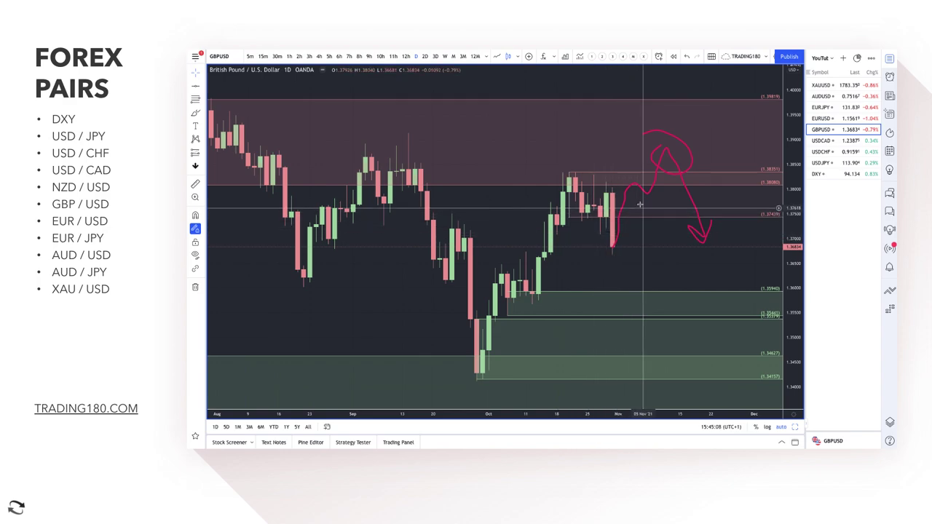
# Remove the projected GBPUSD path, then brush a circle on the 1.35940 demand level with an arrow rising to about 1.365.
pyautogui.hotkey('ctrl', 'z')
pyautogui.hotkey('ctrl', 'z')
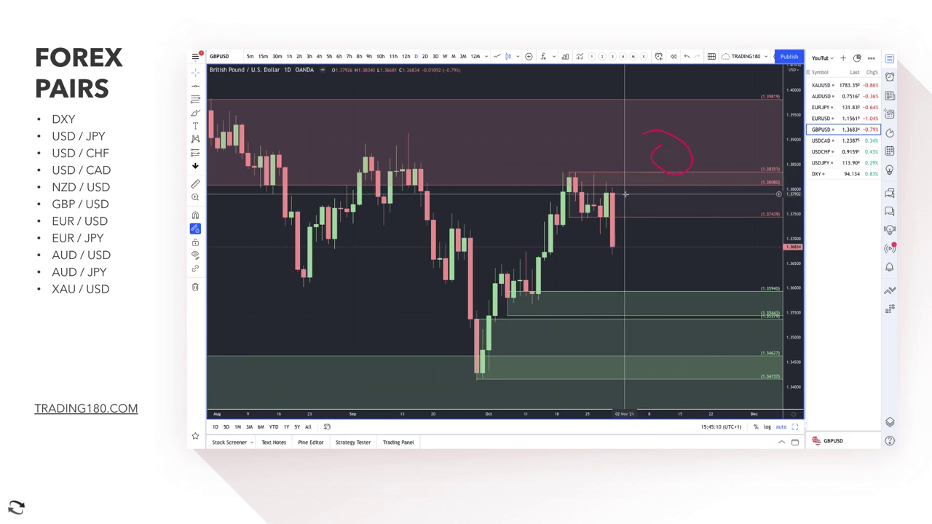
pyautogui.click(194, 113)
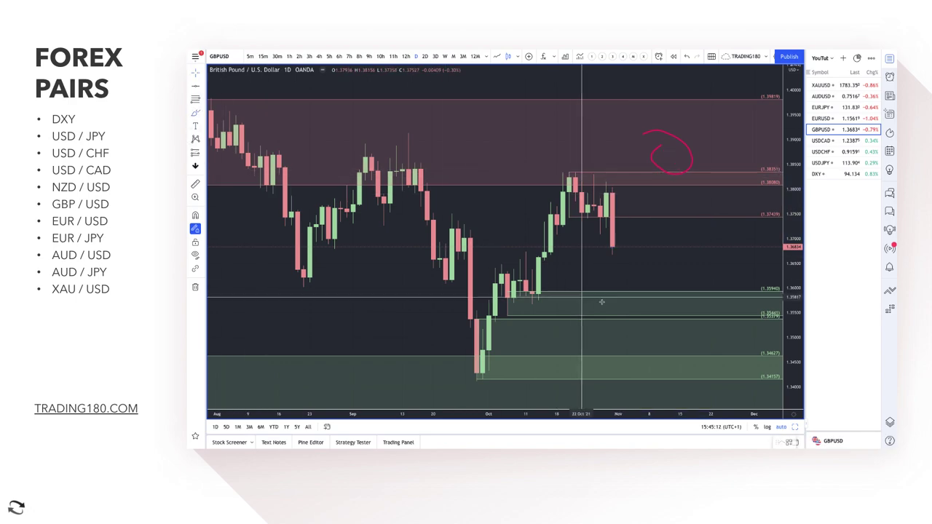
pyautogui.moveTo(618, 289)
pyautogui.mouseDown()
pyautogui.moveTo(611, 301)
pyautogui.moveTo(668, 268)
pyautogui.mouseUp()
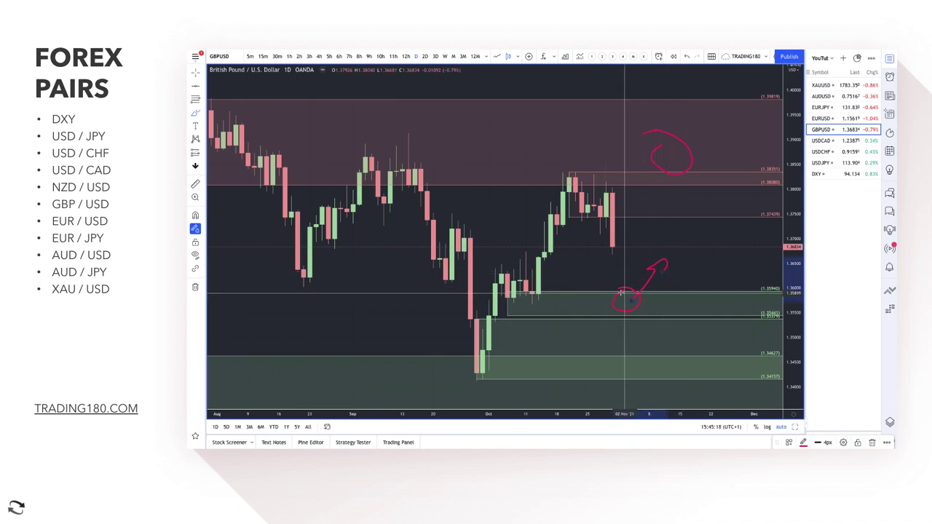
# Switch to the EURUSD daily chart and circle the reactions at the 1.17 level near the April, August, late-September and late-October candles.
pyautogui.scroll(-5, 619, 297)
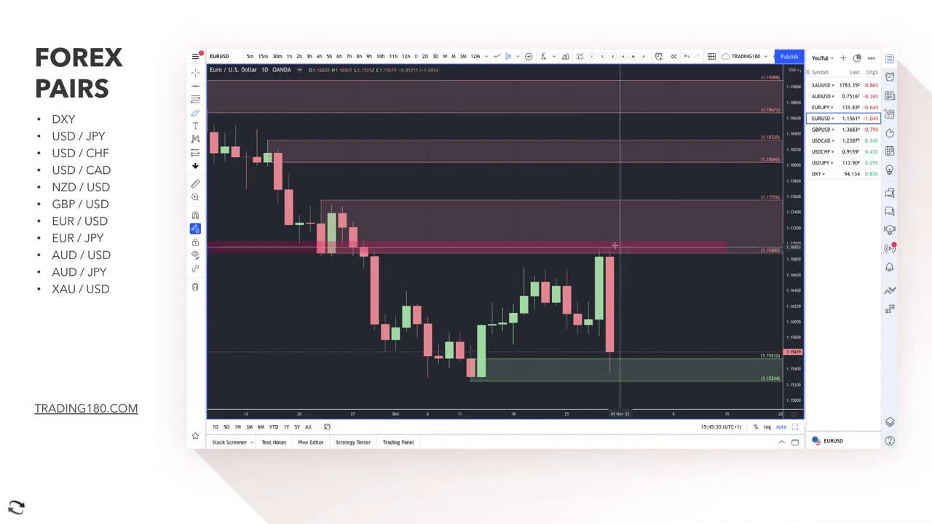
pyautogui.moveTo(618, 248)
pyautogui.mouseDown()
pyautogui.moveTo(593, 254)
pyautogui.moveTo(615, 245)
pyautogui.mouseUp()
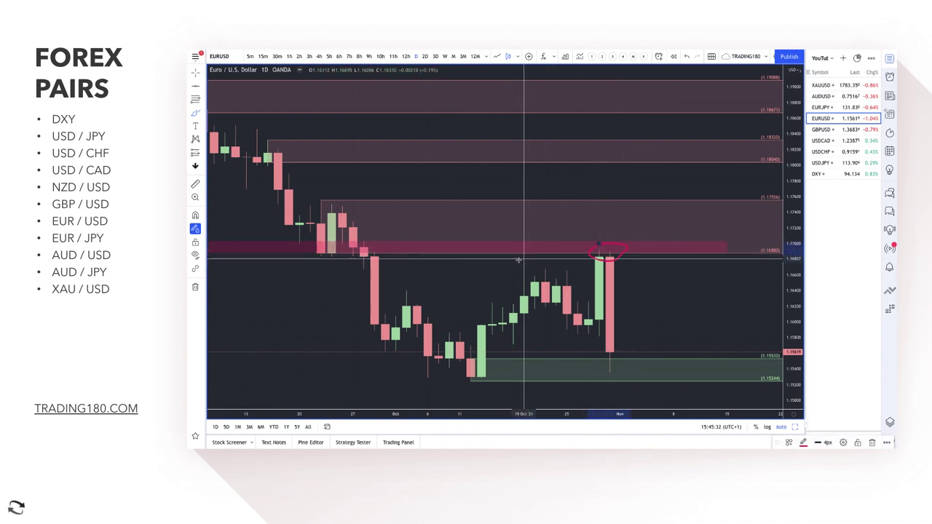
pyautogui.scroll(-6, 505, 254)
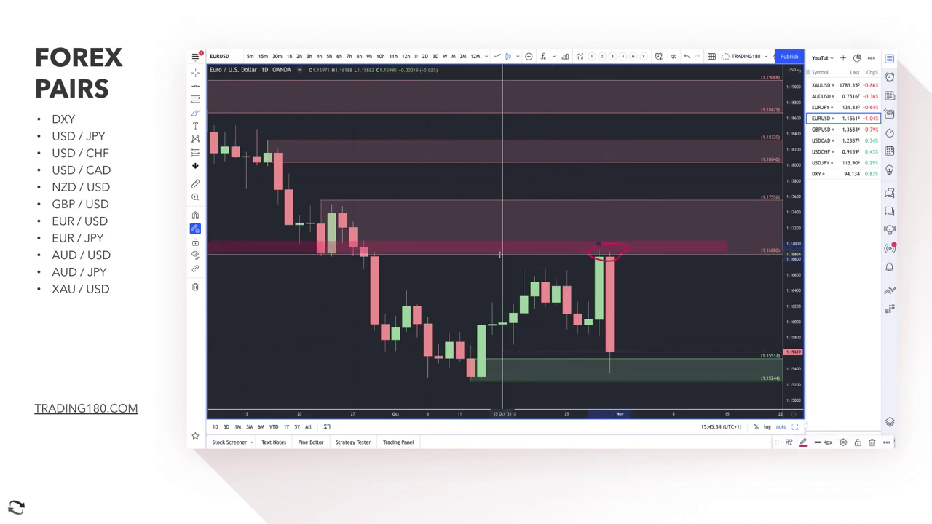
pyautogui.scroll(-4, 476, 279)
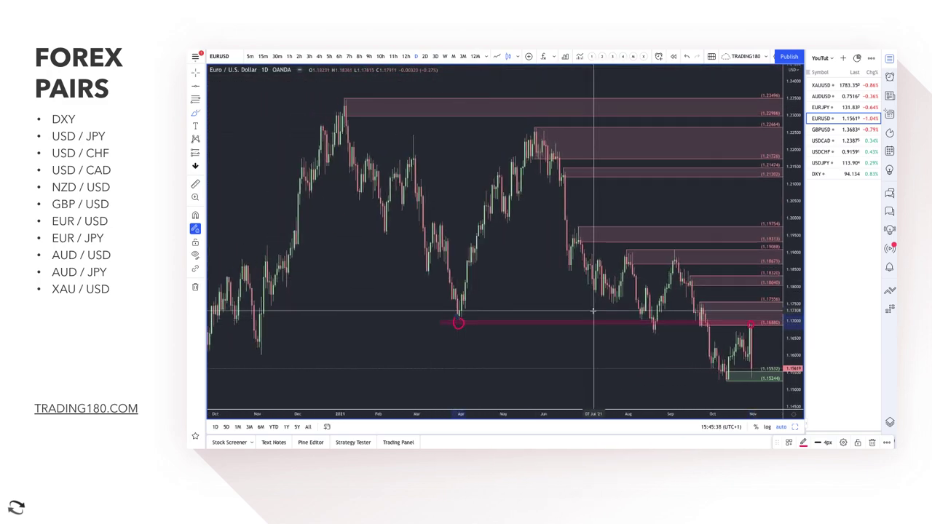
pyautogui.moveTo(640, 314); pyautogui.dragTo(649, 324)
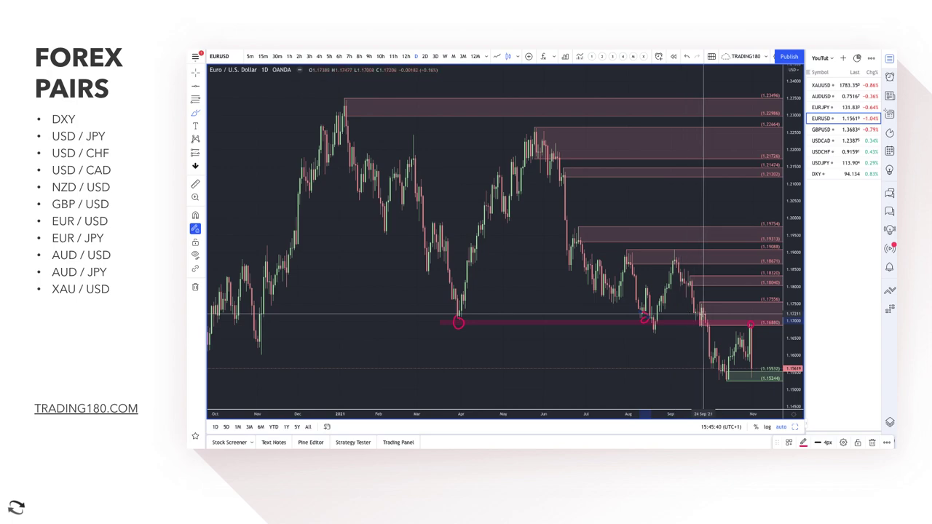
pyautogui.scroll(5, 703, 314)
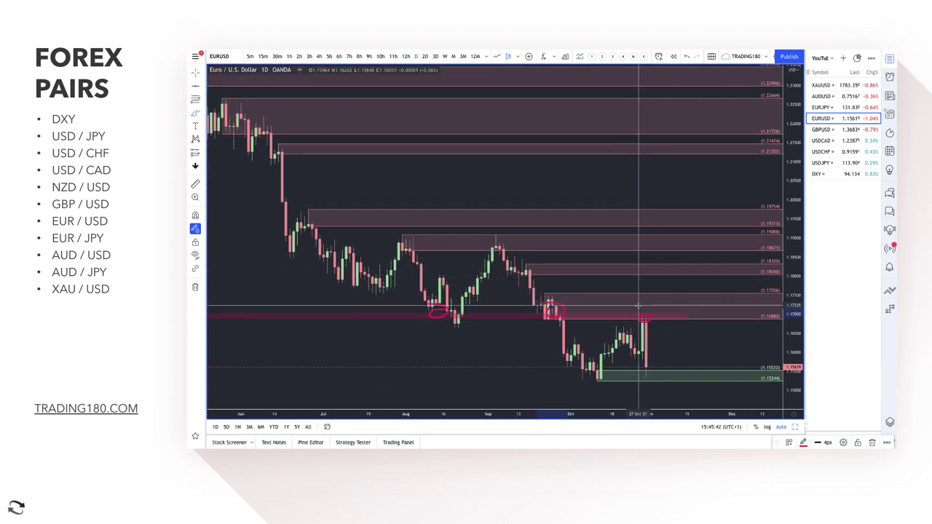
pyautogui.scroll(4, 639, 309)
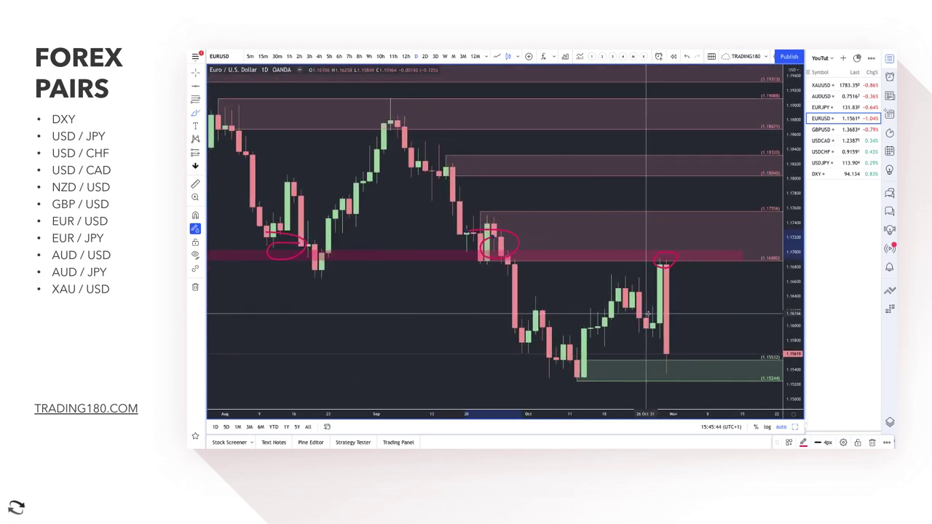
pyautogui.scroll(2, 647, 314)
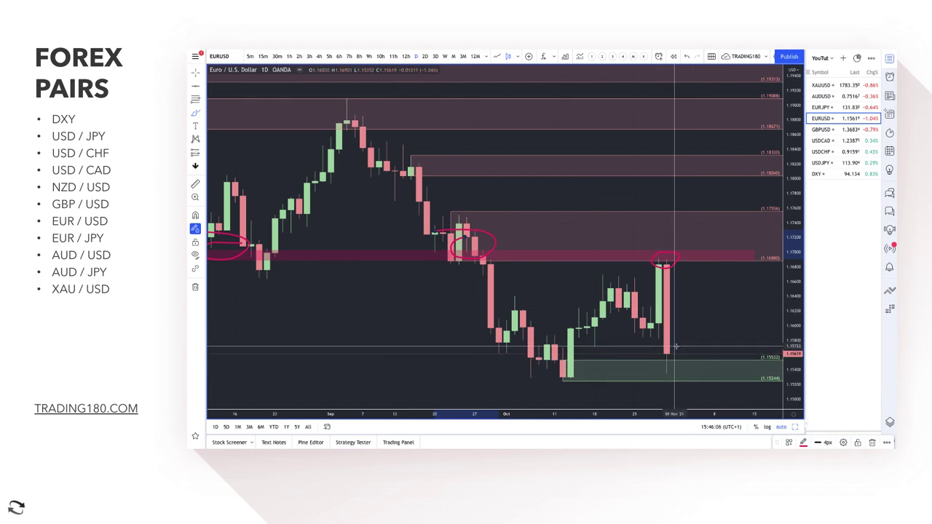
# Brush the EURUSD swings from the September high at about 1.190 through the October low at about 1.152 to the latest candle.
pyautogui.click(195, 115)
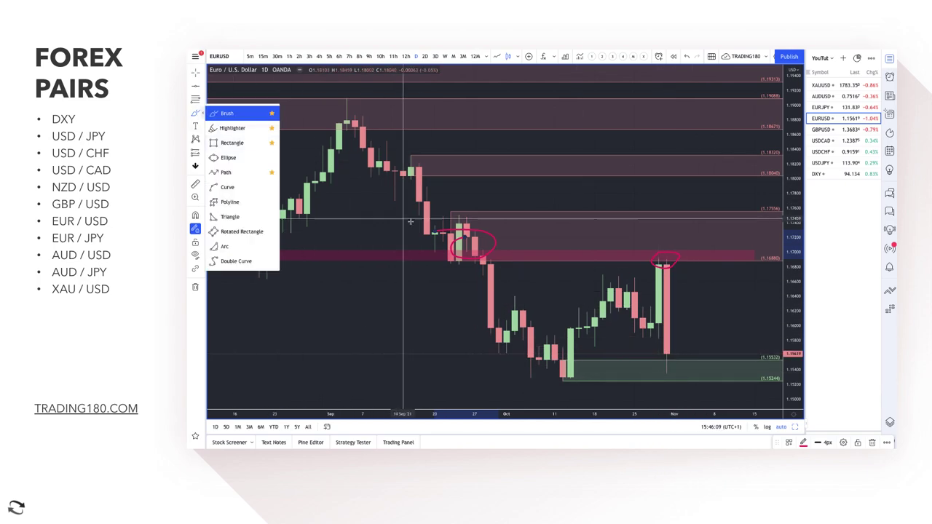
pyautogui.click(226, 114)
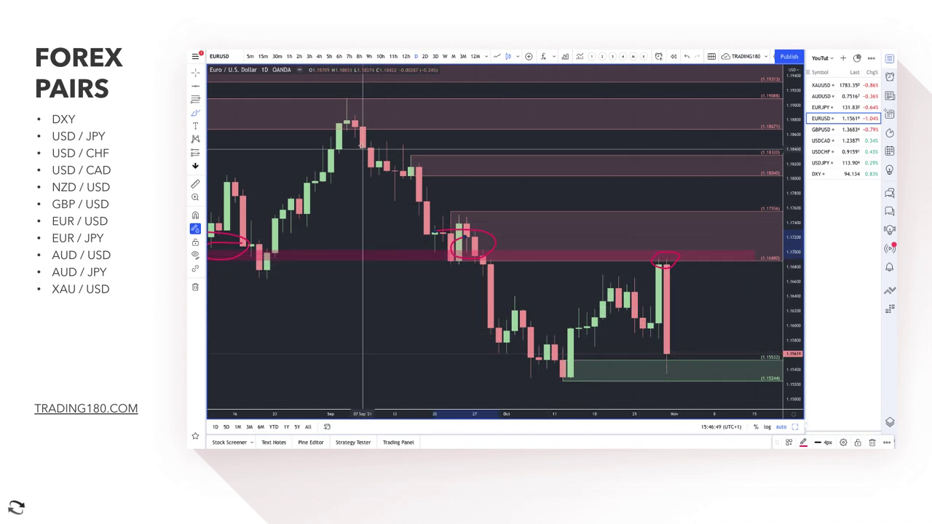
pyautogui.moveTo(346, 101); pyautogui.dragTo(391, 196)
pyautogui.moveTo(417, 147)
pyautogui.mouseDown()
pyautogui.moveTo(458, 237)
pyautogui.moveTo(562, 378)
pyautogui.moveTo(630, 268)
pyautogui.moveTo(667, 355)
pyautogui.mouseUp()
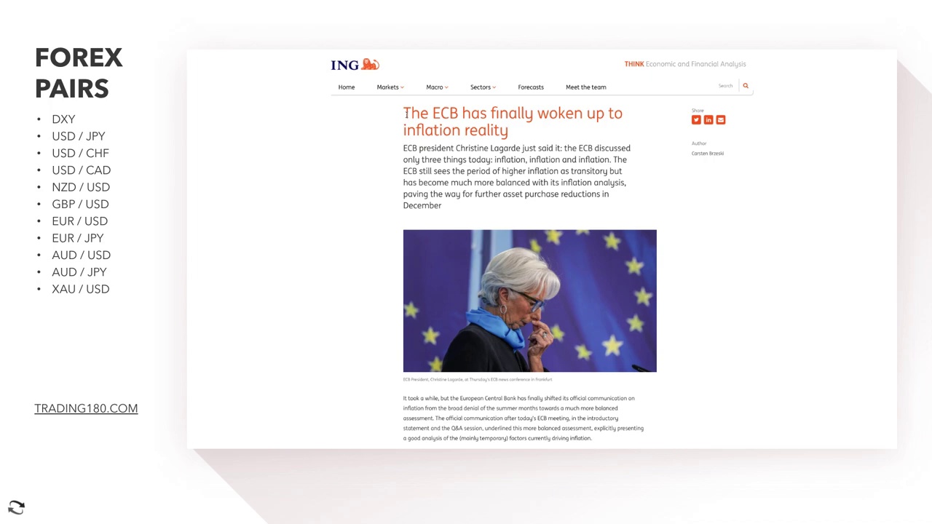
# Switch to the ING article on the ECB and inflation and read its headline and introduction, highlighting the key sentences.
pyautogui.moveTo(405, 113); pyautogui.dragTo(583, 159)
pyautogui.click(416, 149)
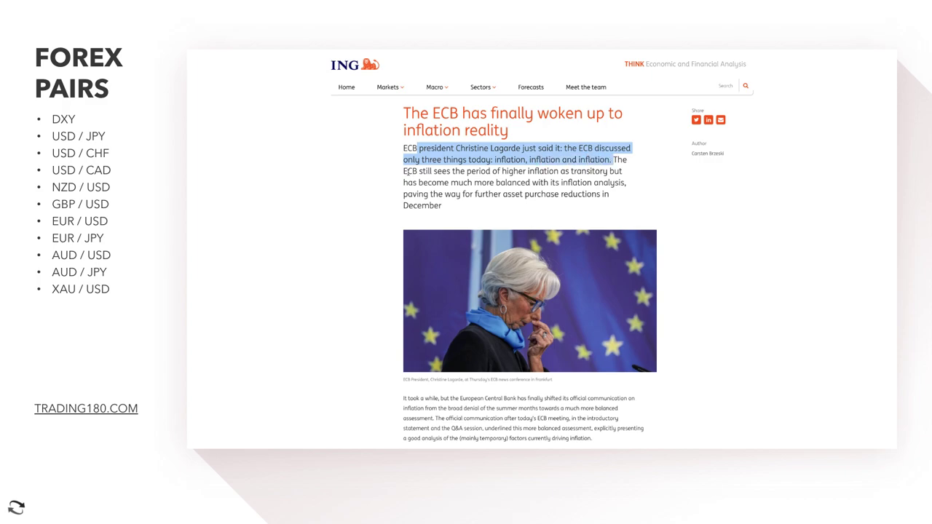
pyautogui.moveTo(405, 172); pyautogui.dragTo(589, 182)
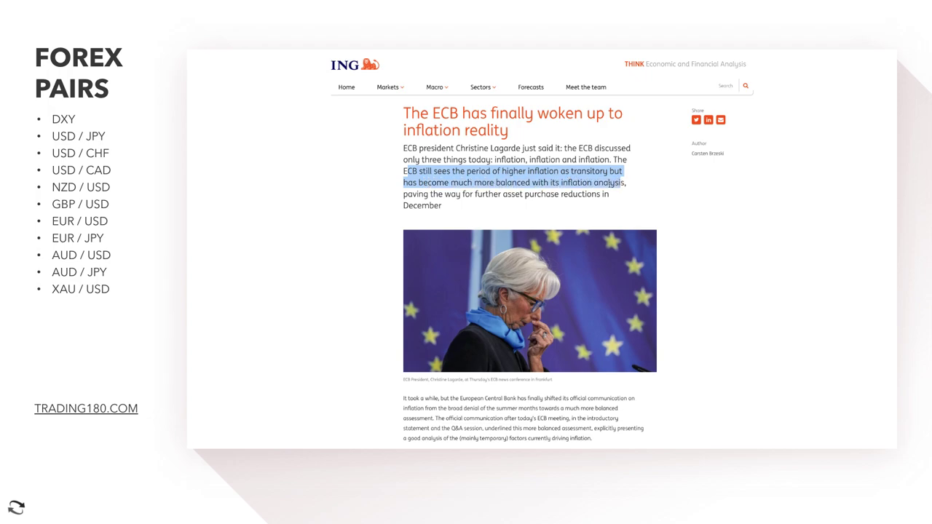
pyautogui.moveTo(472, 197); pyautogui.dragTo(584, 218)
# Examine the ECB announcements expected in the coming months, highlighting the asset purchase points and the first rate hike point.
pyautogui.scroll(-7, 572, 302)
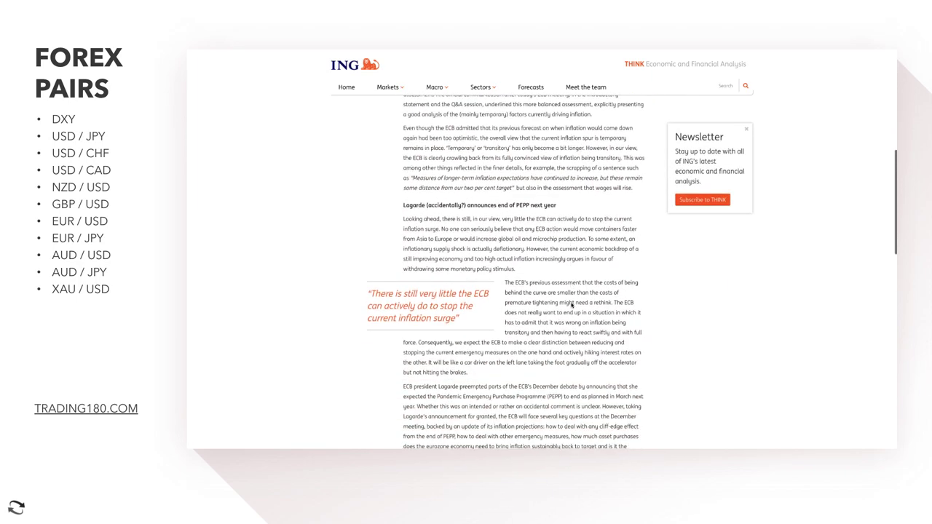
pyautogui.scroll(-3, 572, 302)
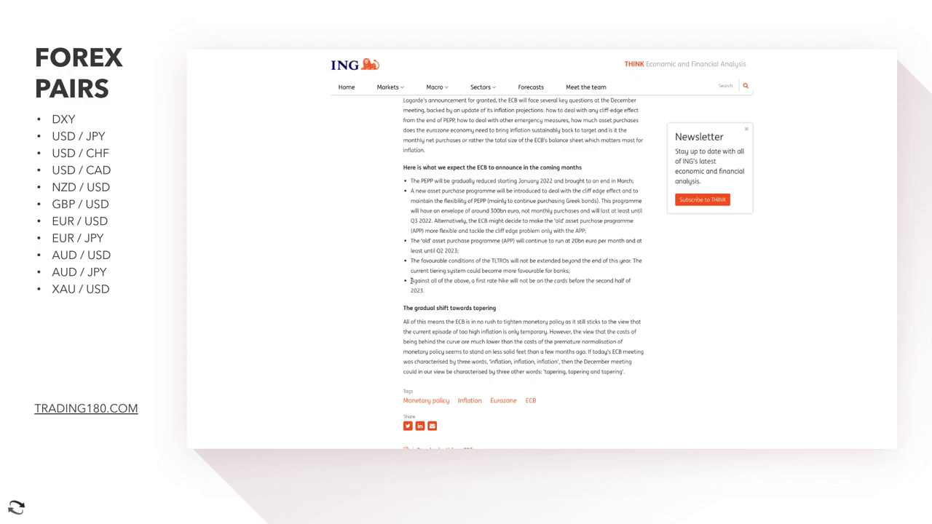
pyautogui.scroll(10, 492, 262)
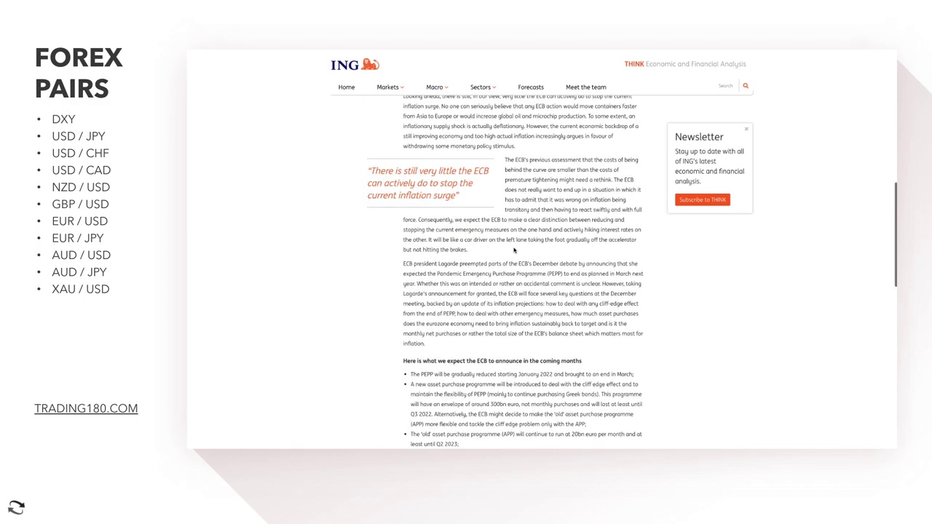
pyautogui.scroll(-7, 514, 250)
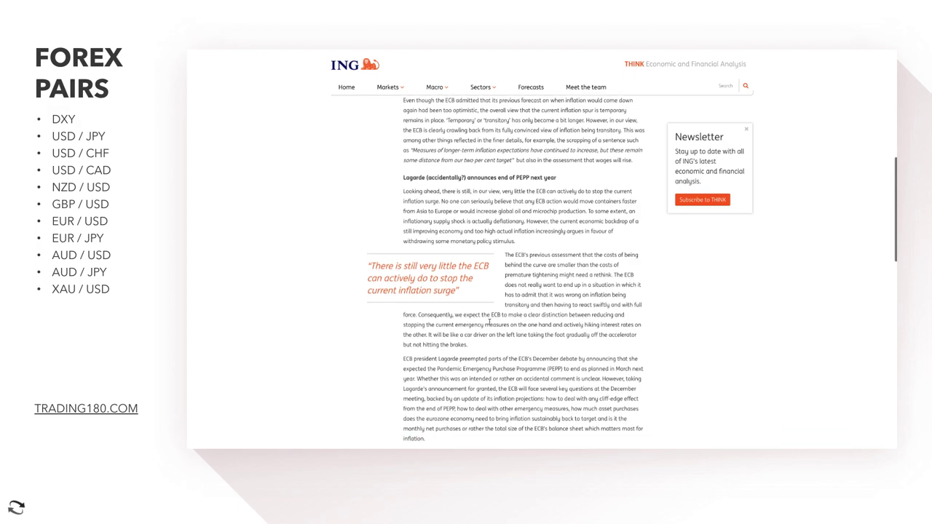
pyautogui.scroll(-3, 489, 321)
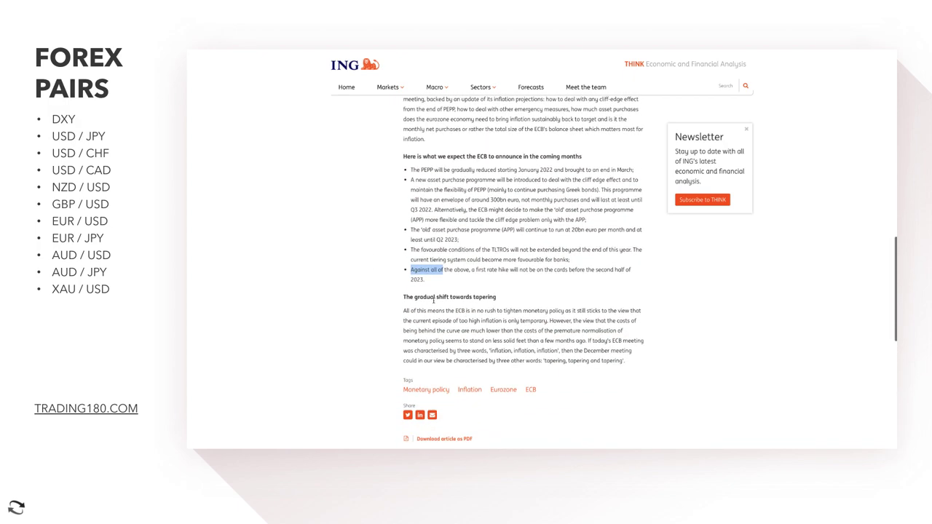
pyautogui.click(414, 272)
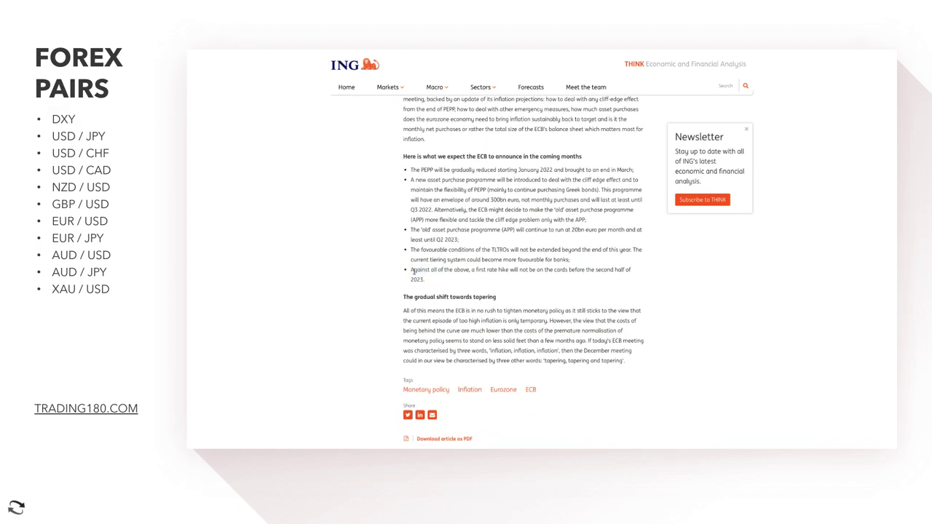
pyautogui.moveTo(410, 270); pyautogui.dragTo(484, 270)
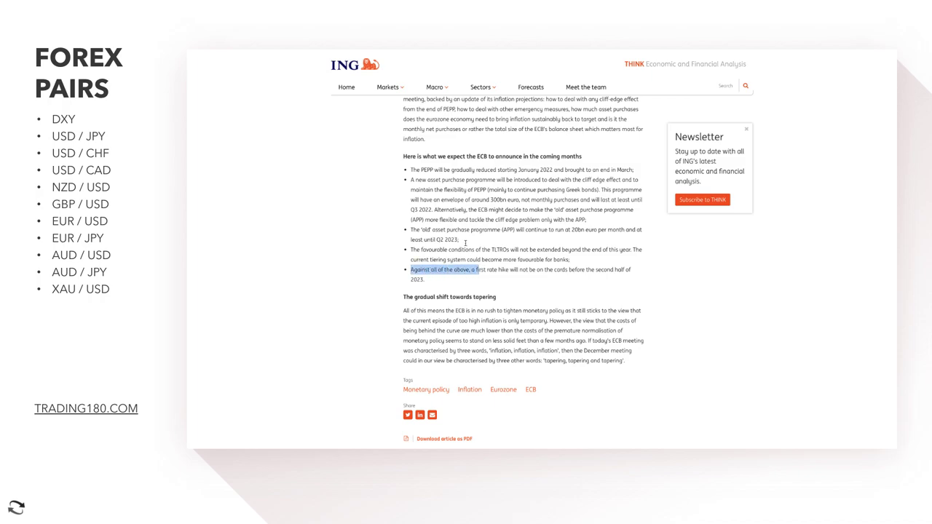
pyautogui.moveTo(435, 239); pyautogui.dragTo(438, 170)
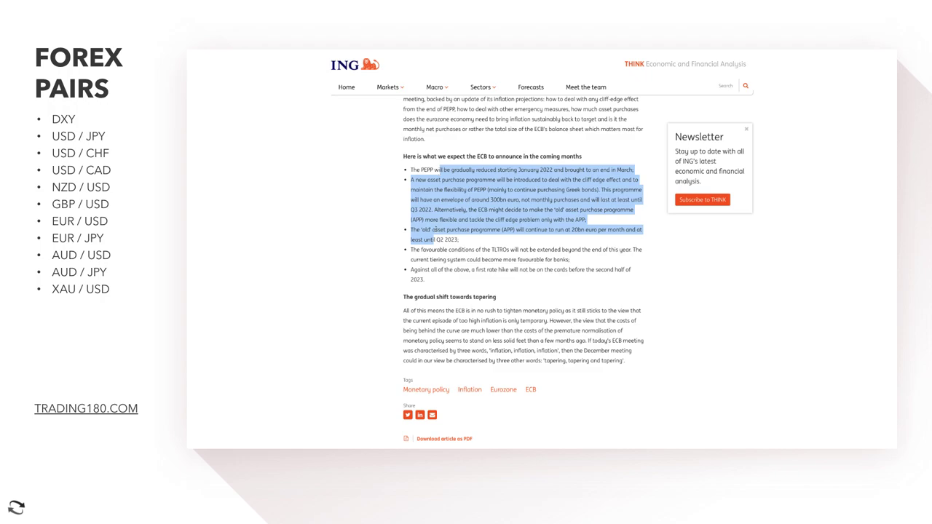
pyautogui.moveTo(411, 271); pyautogui.dragTo(470, 270)
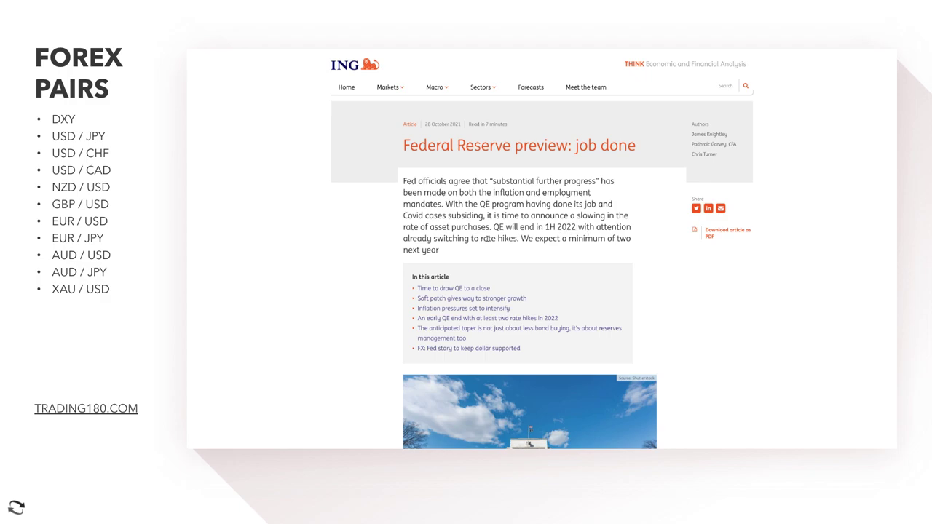
# Switch to ING's Federal Reserve preview article and highlight the introduction's passage on expected rate hikes next year.
pyautogui.moveTo(487, 239); pyautogui.dragTo(522, 239)
pyautogui.click(522, 238)
pyautogui.moveTo(536, 238); pyautogui.dragTo(639, 248)
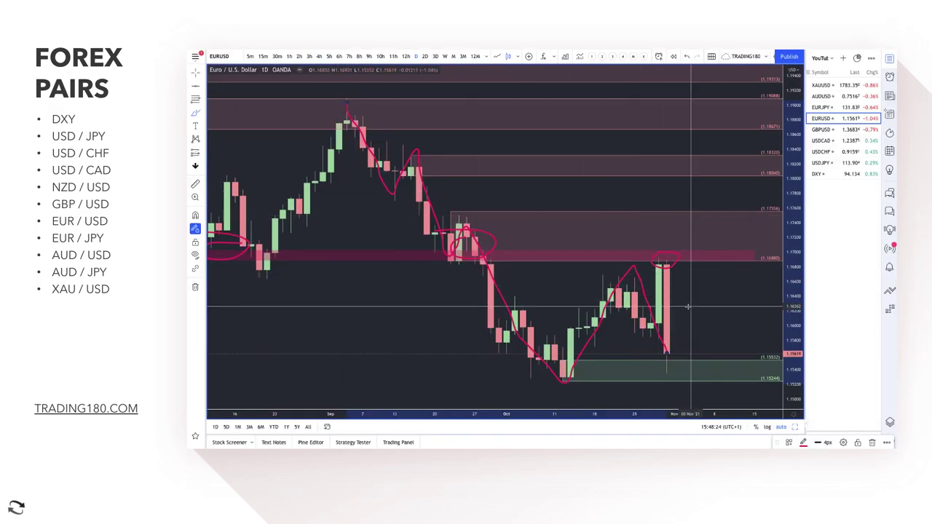
# Return to the EURUSD daily chart and examine the brushed swings against the supply zones and the 1.17 level.
pyautogui.scroll(-5, 687, 307)
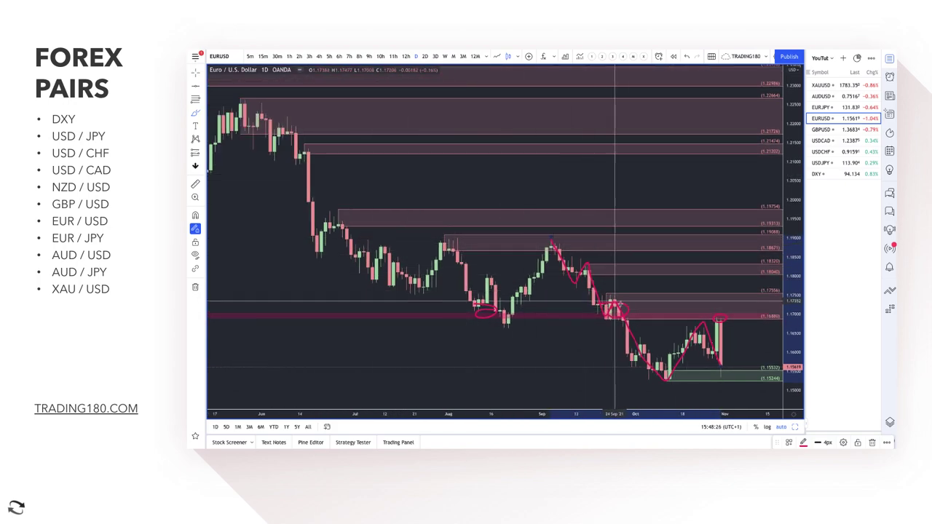
pyautogui.scroll(5, 614, 300)
pyautogui.scroll(-4, 567, 236)
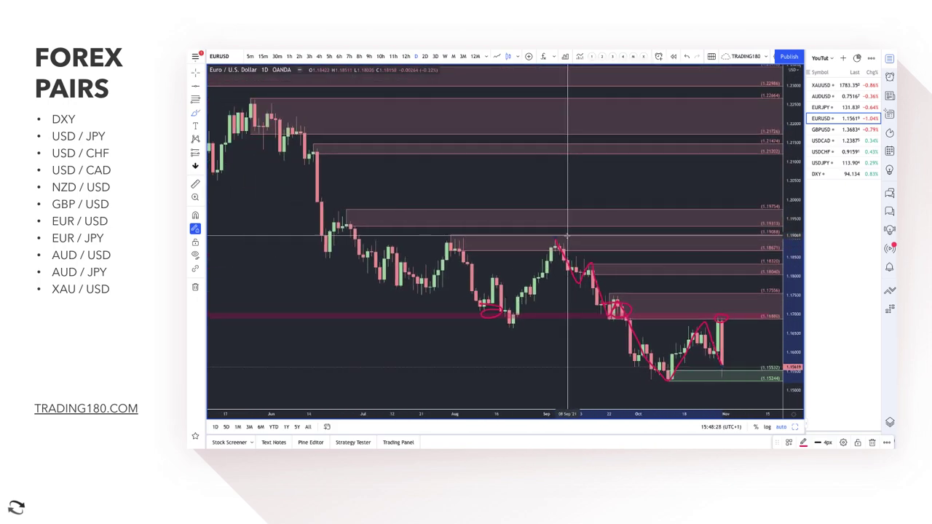
pyautogui.scroll(-2, 567, 235)
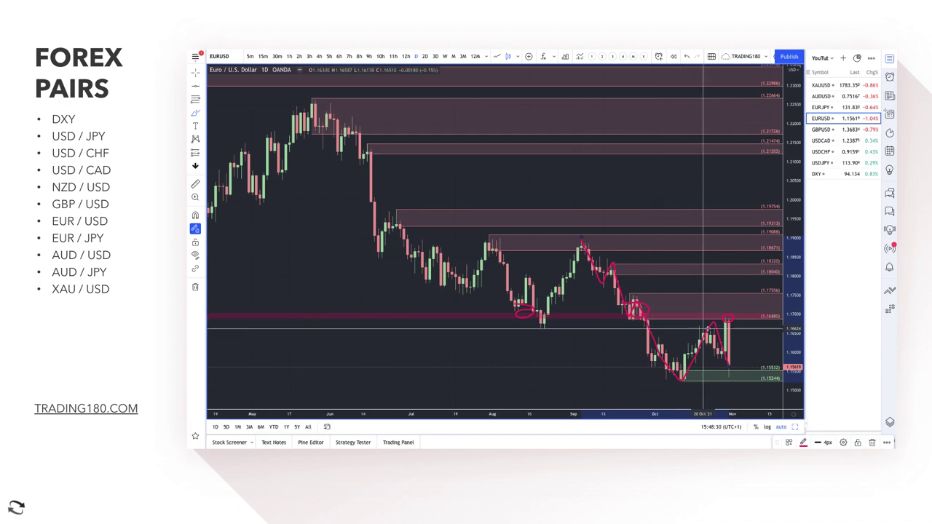
pyautogui.scroll(5, 703, 329)
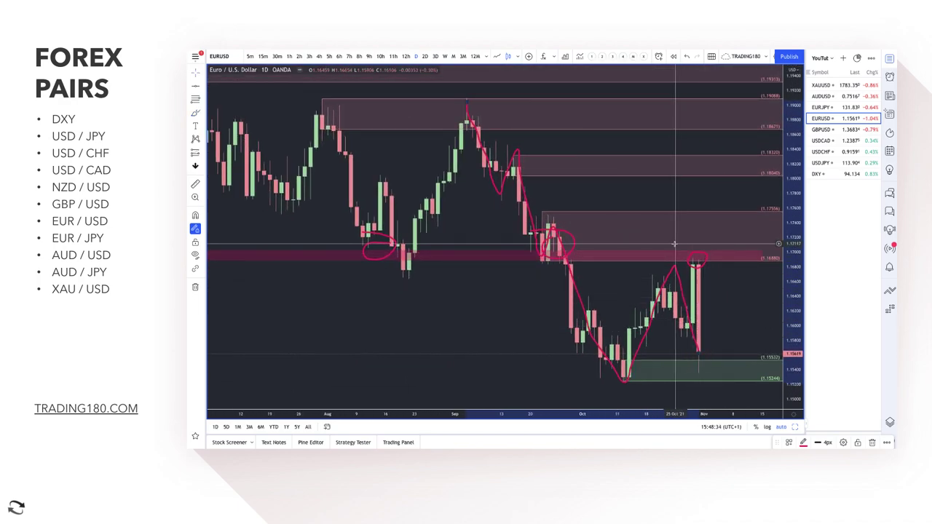
pyautogui.scroll(3, 674, 244)
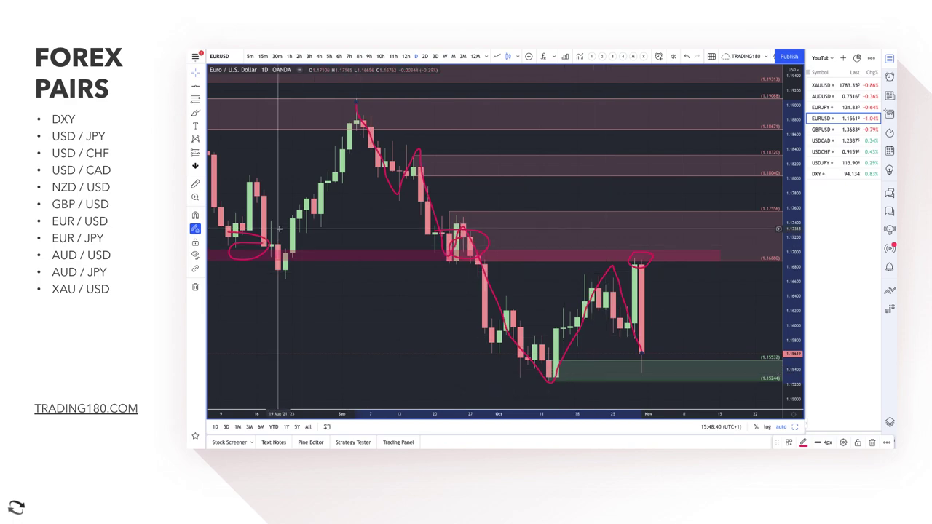
# Mark a supply zone on the EURUSD daily chart from the late-October candle, spanning 1.16035 up to about 1.169.
pyautogui.click(195, 113)
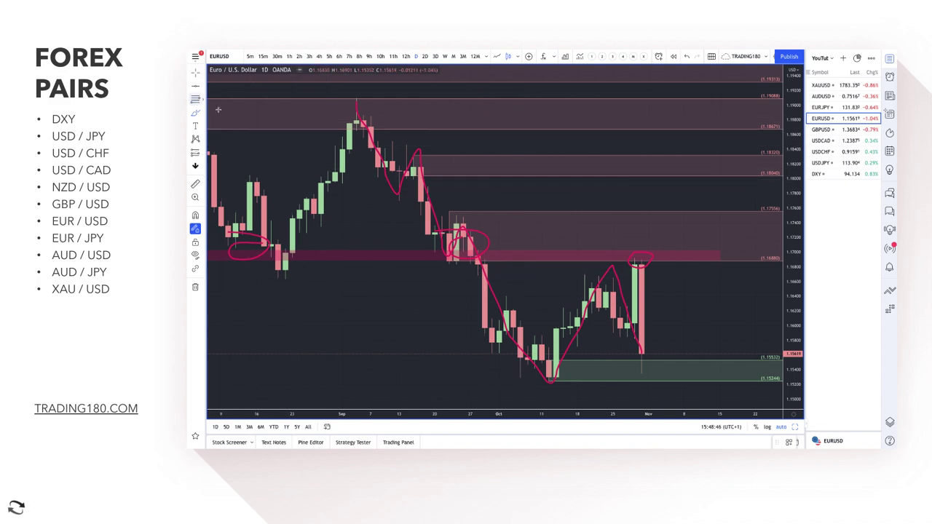
pyautogui.click(634, 322)
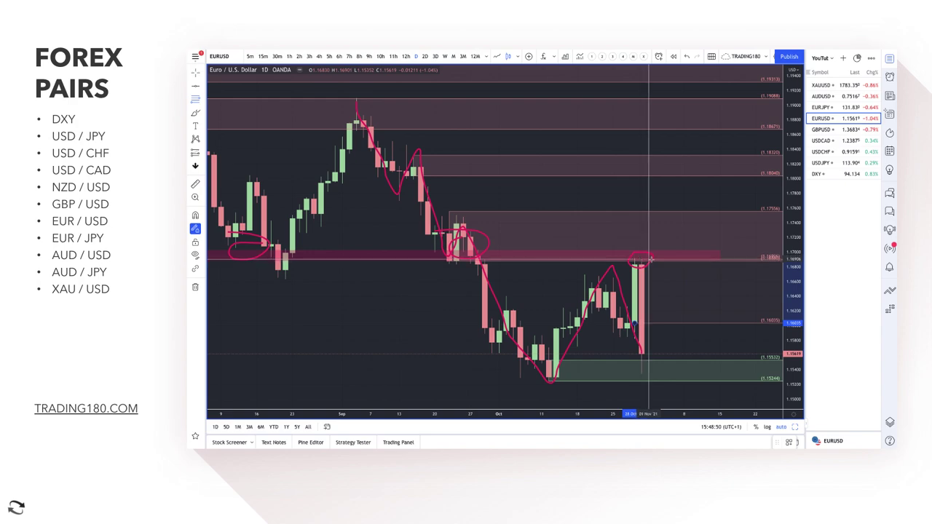
pyautogui.click(636, 259)
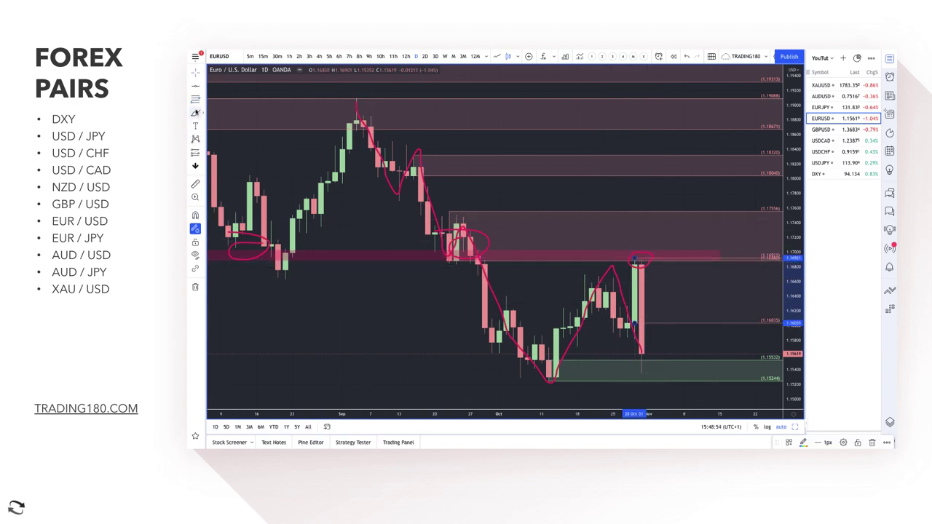
# Brush projected EURUSD paths rallying from the latest low into the new supply zone and turning down, at a higher and a lower level.
pyautogui.click(195, 112)
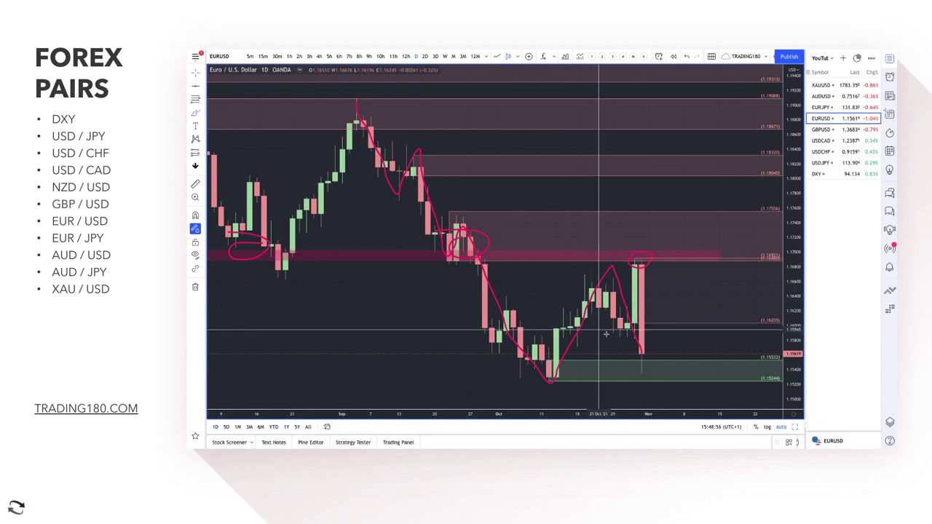
pyautogui.moveTo(641, 352); pyautogui.dragTo(673, 268)
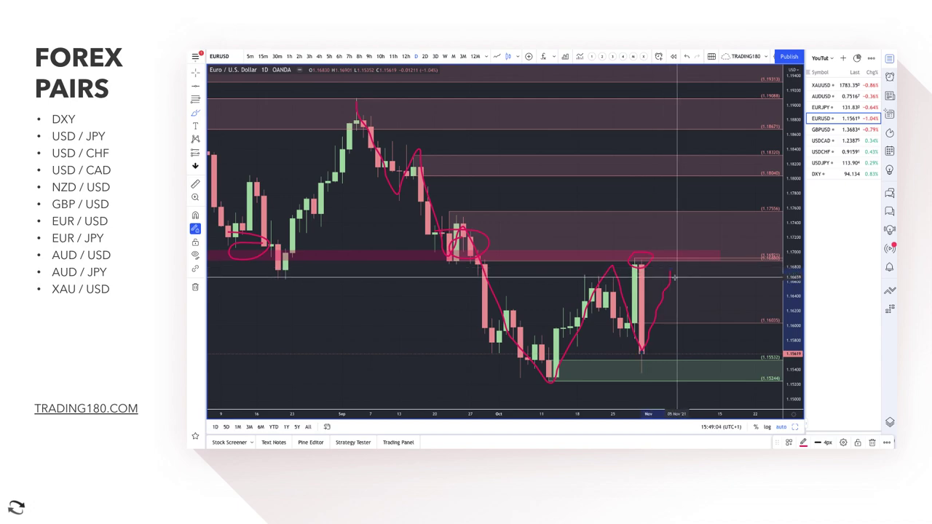
pyautogui.moveTo(672, 269)
pyautogui.mouseDown()
pyautogui.moveTo(728, 349)
pyautogui.moveTo(733, 333)
pyautogui.mouseUp()
pyautogui.moveTo(666, 285)
pyautogui.mouseDown()
pyautogui.moveTo(655, 346)
pyautogui.moveTo(644, 357)
pyautogui.moveTo(710, 340)
pyautogui.mouseUp()
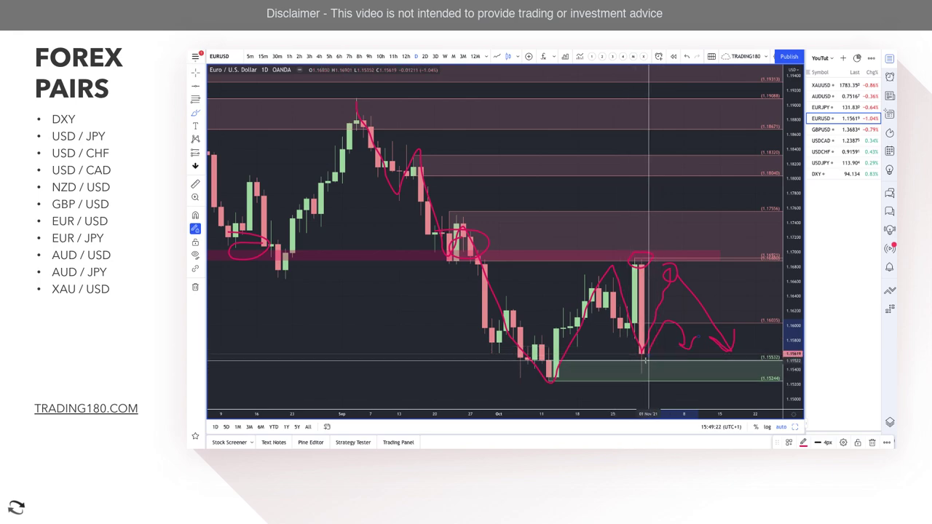
# Circle the latest EURUSD wick inside the 1.15532–1.15244 demand zone and brush a further downward path through it.
pyautogui.moveTo(645, 361)
pyautogui.mouseDown()
pyautogui.moveTo(635, 364)
pyautogui.moveTo(655, 378)
pyautogui.moveTo(628, 356)
pyautogui.mouseUp()
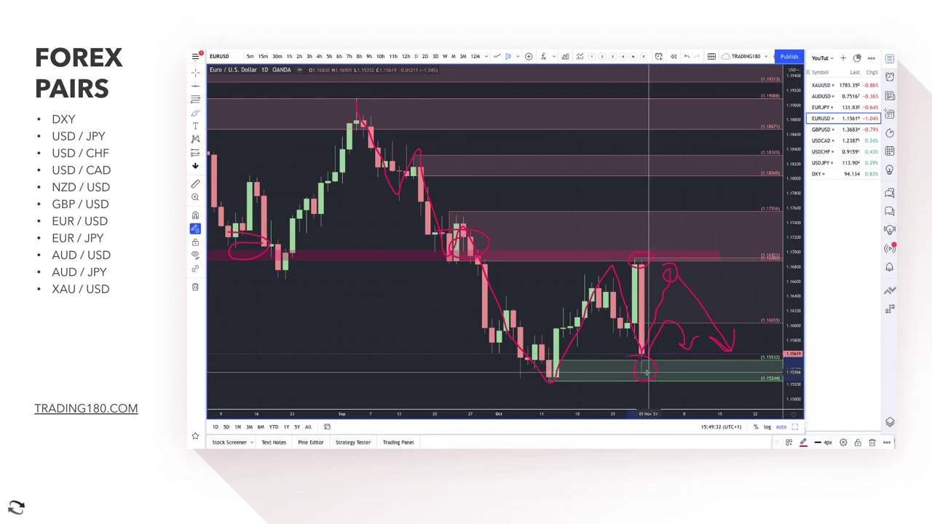
pyautogui.scroll(-3, 651, 370)
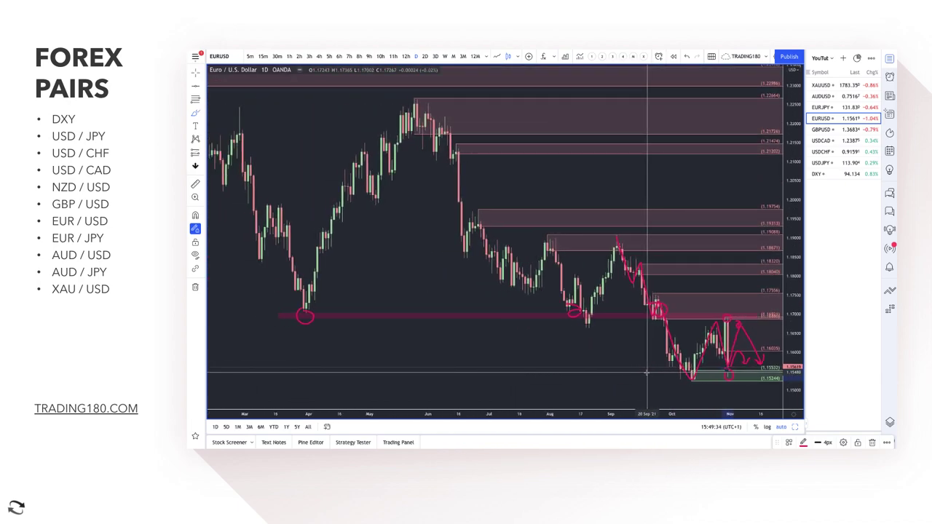
pyautogui.scroll(3, 646, 372)
pyautogui.scroll(2, 645, 372)
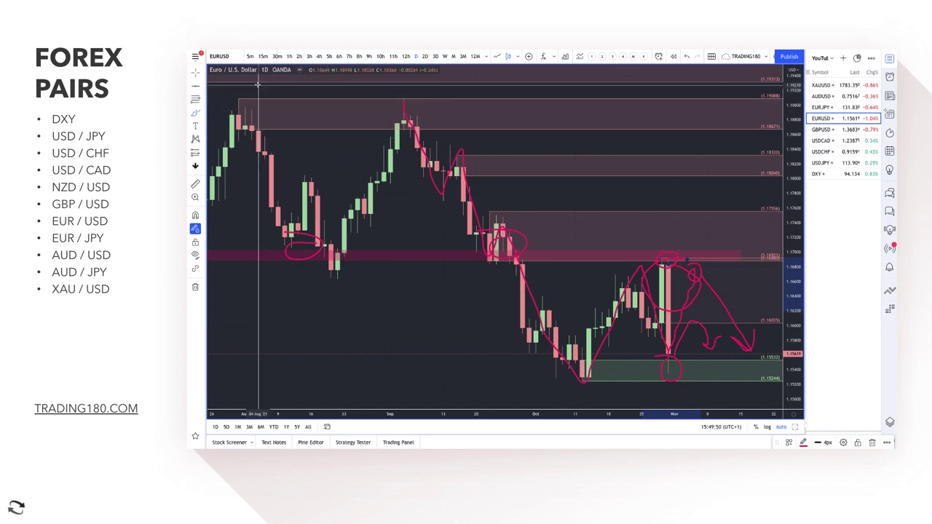
pyautogui.moveTo(695, 356)
pyautogui.mouseDown()
pyautogui.moveTo(698, 372)
pyautogui.moveTo(738, 379)
pyautogui.moveTo(760, 397)
pyautogui.mouseUp()
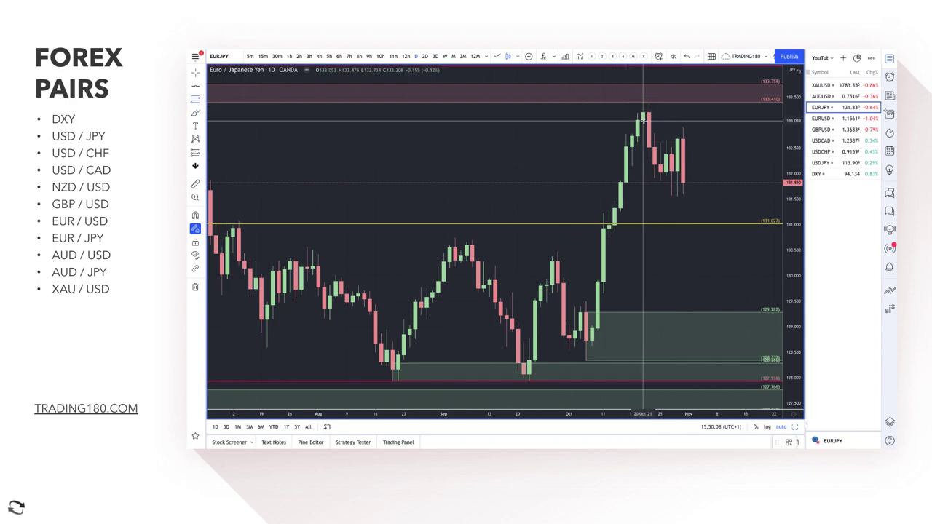
# Mark a EURJPY supply zone from 133.039 to about 133.48 and brush a path rising into it and turning down.
pyautogui.moveTo(632, 118); pyautogui.dragTo(647, 96)
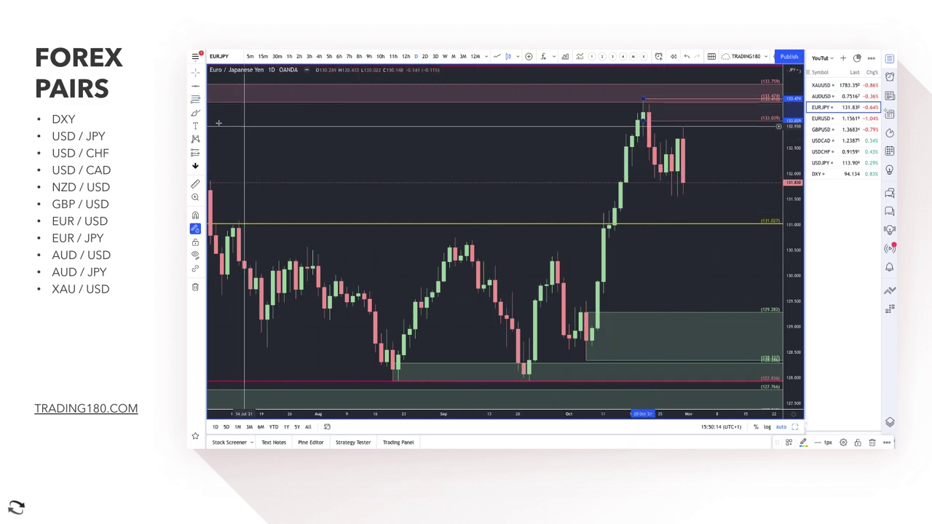
pyautogui.click(244, 126)
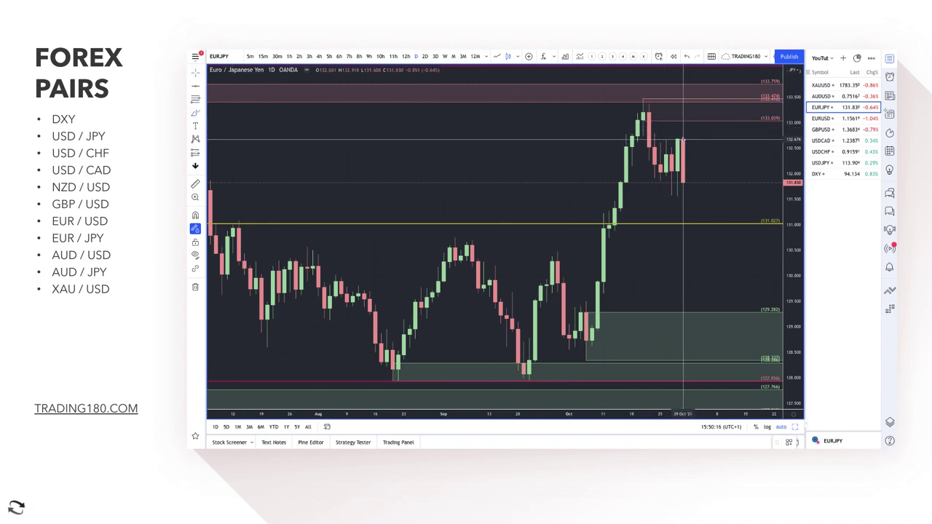
pyautogui.moveTo(683, 139)
pyautogui.mouseDown()
pyautogui.moveTo(701, 106)
pyautogui.moveTo(730, 142)
pyautogui.moveTo(739, 133)
pyautogui.mouseUp()
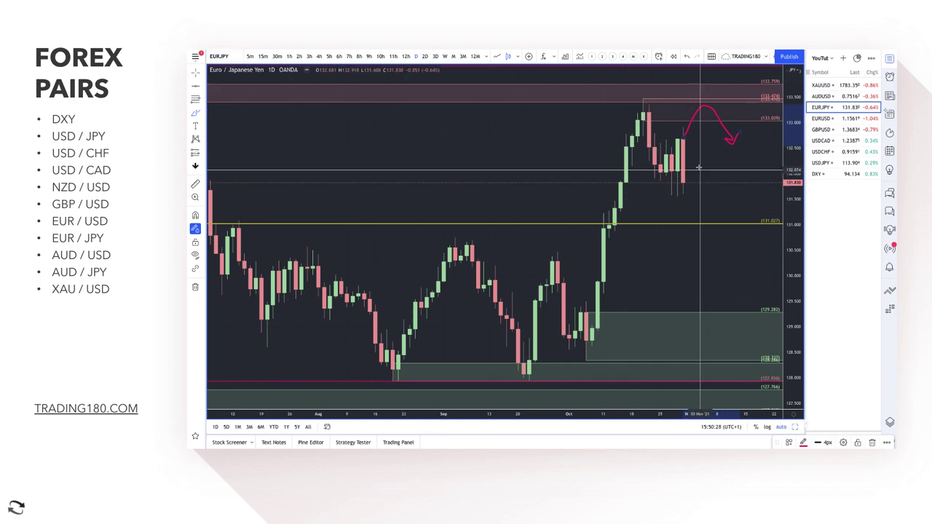
# Brush alternative EURJPY paths: a drop to the 129.282 demand zone with a bounce, and a spike to the upper red level followed by a pullback.
pyautogui.scroll(-1, 698, 169)
pyautogui.scroll(-3, 698, 166)
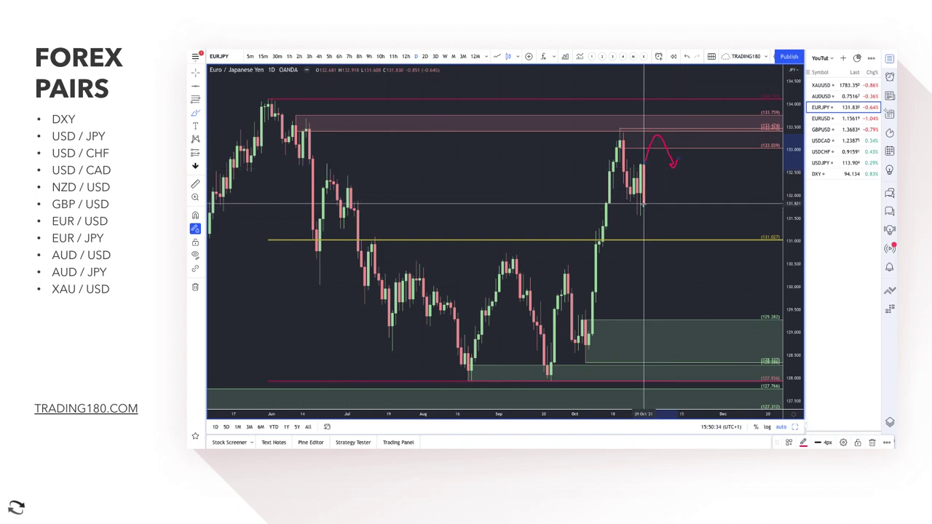
pyautogui.moveTo(644, 204)
pyautogui.mouseDown()
pyautogui.moveTo(676, 324)
pyautogui.moveTo(712, 290)
pyautogui.moveTo(717, 311)
pyautogui.mouseUp()
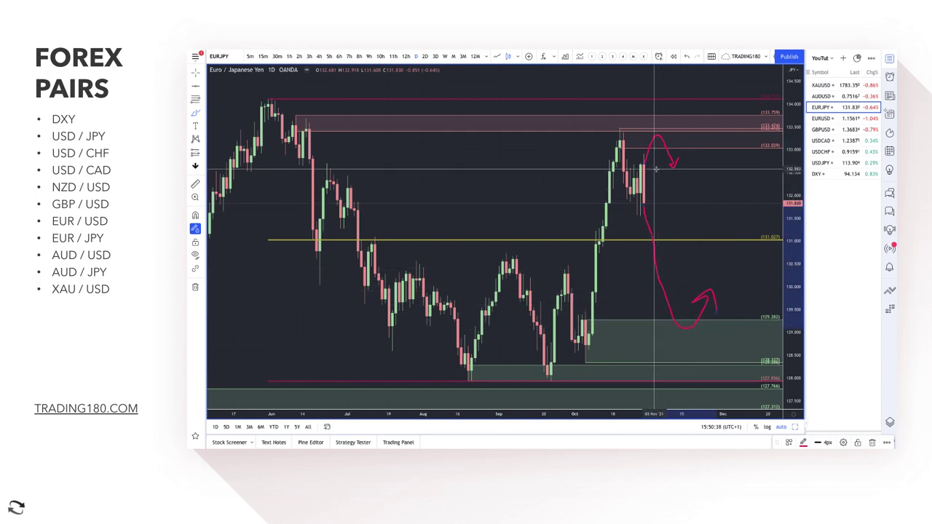
pyautogui.moveTo(653, 128)
pyautogui.mouseDown()
pyautogui.moveTo(663, 97)
pyautogui.moveTo(693, 173)
pyautogui.moveTo(700, 140)
pyautogui.moveTo(717, 155)
pyautogui.mouseUp()
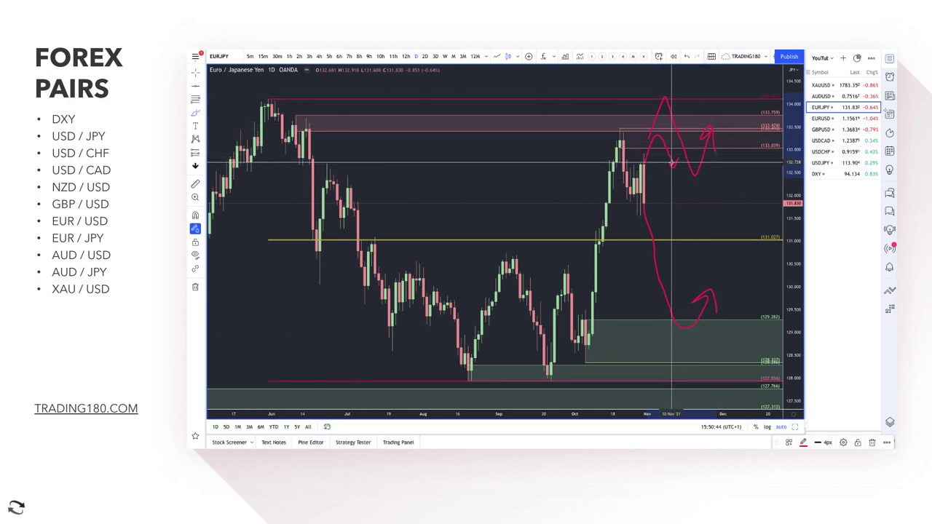
pyautogui.moveTo(714, 176); pyautogui.dragTo(705, 178)
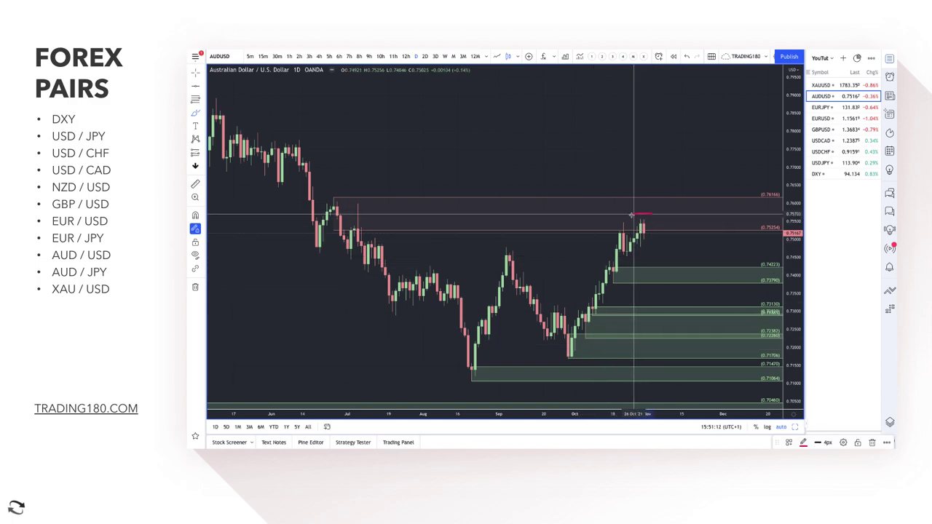
# Circle the latest AUDUSD highs and draw a range from the 0.80088 February high to the August low, styled with a yellow midline.
pyautogui.moveTo(631, 216)
pyautogui.mouseDown()
pyautogui.moveTo(616, 225)
pyautogui.moveTo(647, 225)
pyautogui.moveTo(645, 212)
pyautogui.mouseUp()
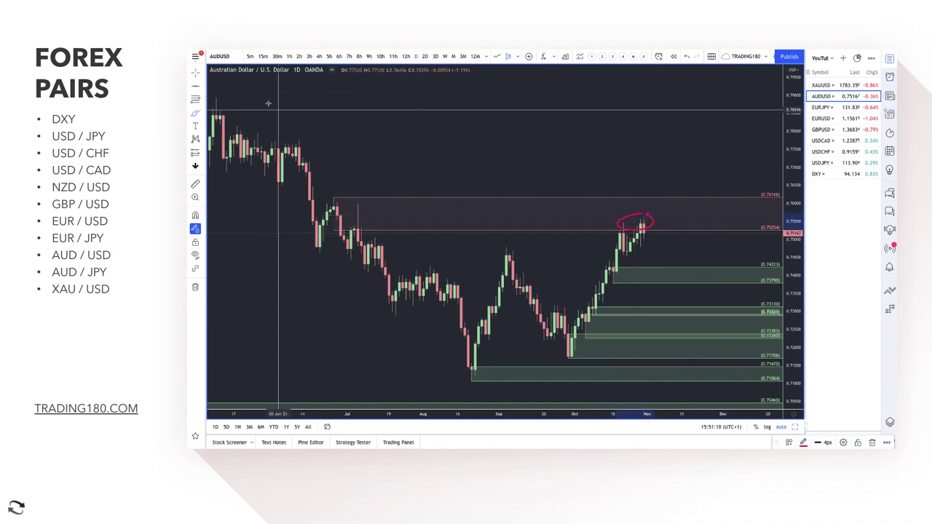
pyautogui.scroll(-5, 518, 247)
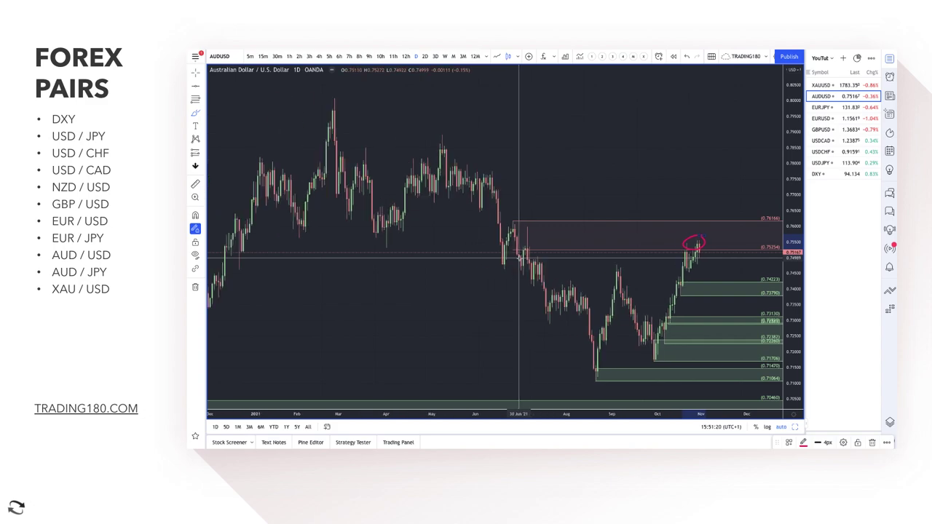
pyautogui.click(195, 101)
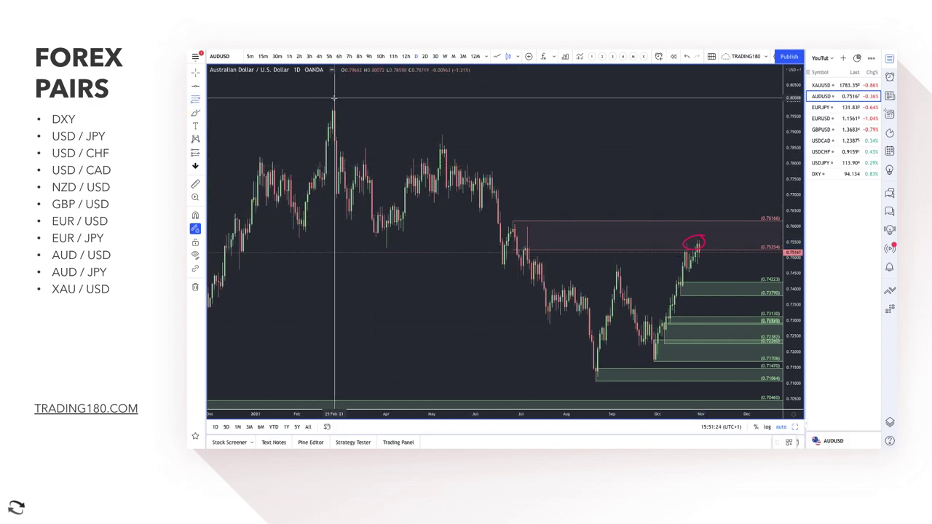
pyautogui.click(334, 97)
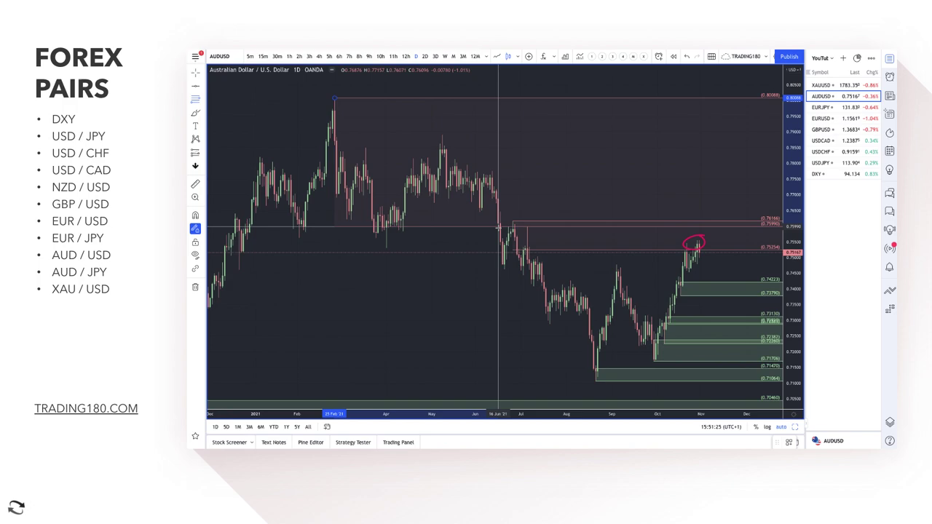
pyautogui.click(594, 381)
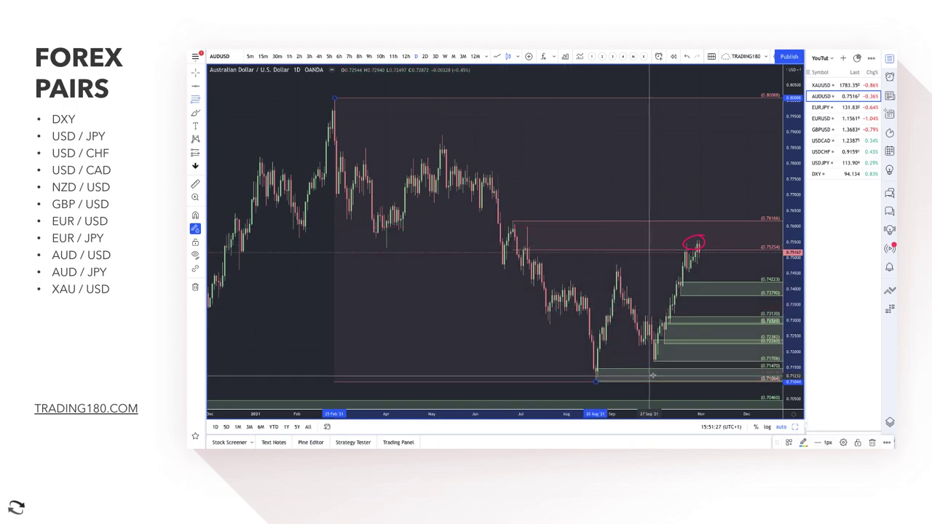
pyautogui.click(789, 443)
pyautogui.click(810, 312)
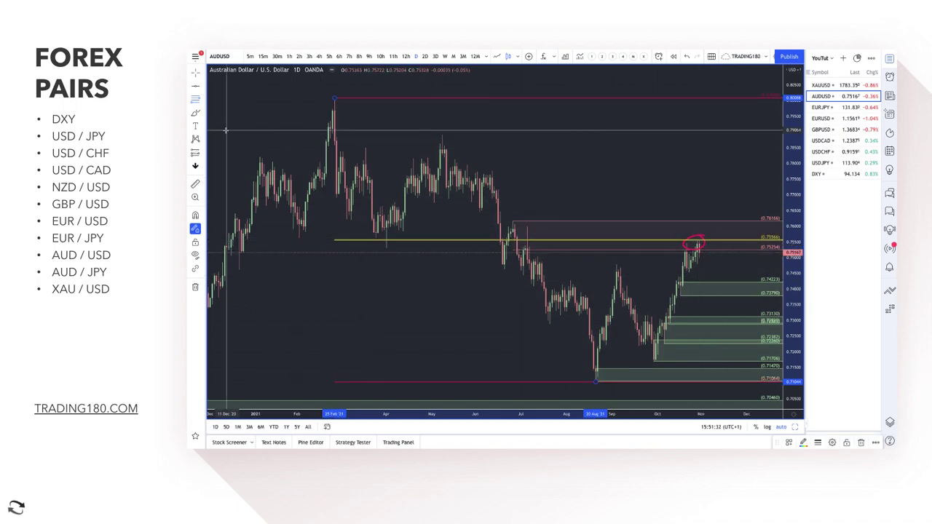
# Brush a downward arrow from the circled AUDUSD highs towards the 0.74223 demand zone.
pyautogui.click(692, 277)
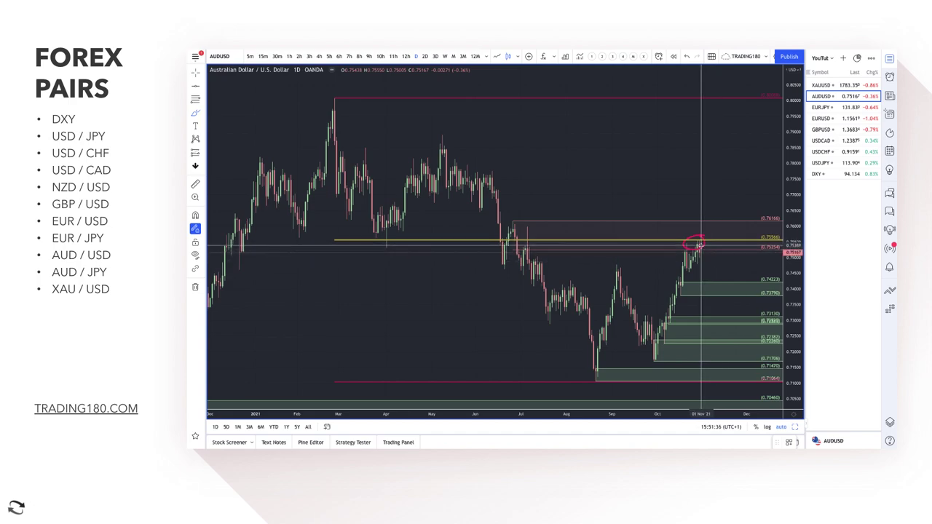
pyautogui.moveTo(699, 247); pyautogui.dragTo(725, 281)
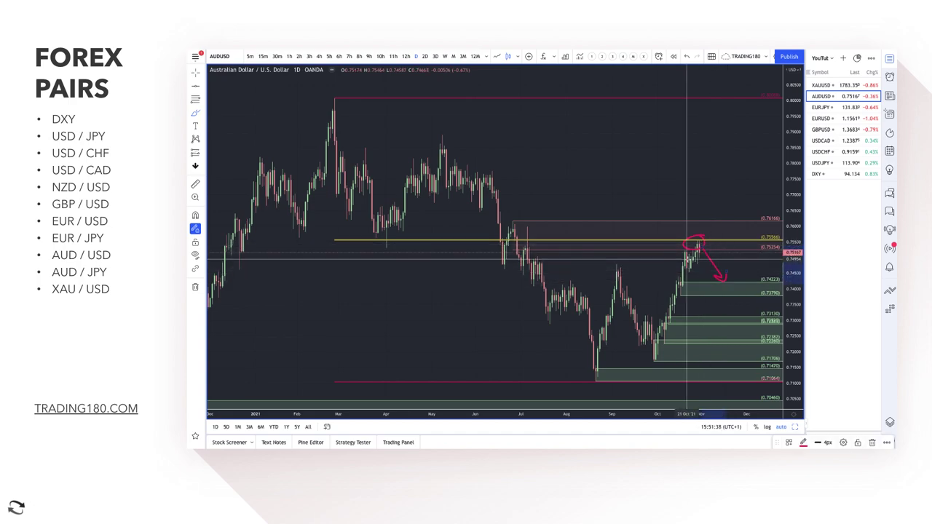
pyautogui.scroll(5, 686, 256)
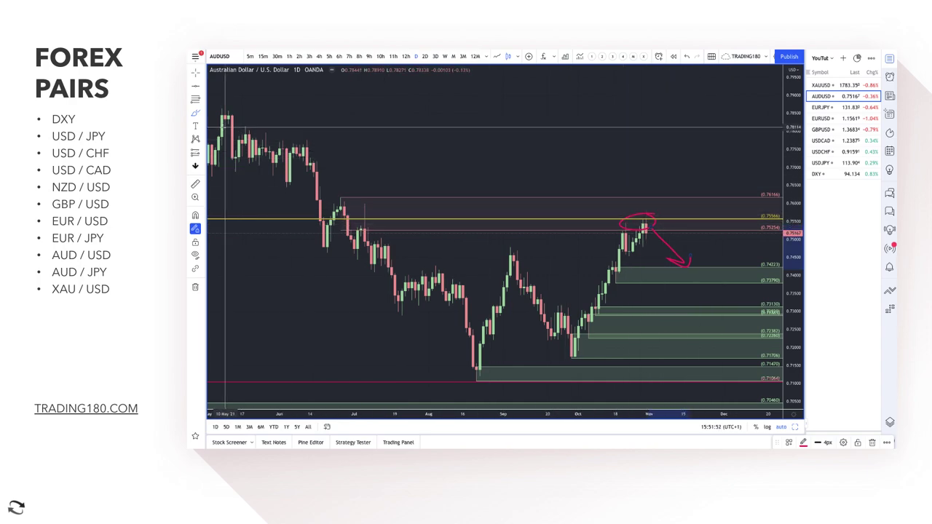
# Mark the AUDUSD pullback after the October 21 high as a green demand zone from 0.75170 to about 0.7449.
pyautogui.click(195, 115)
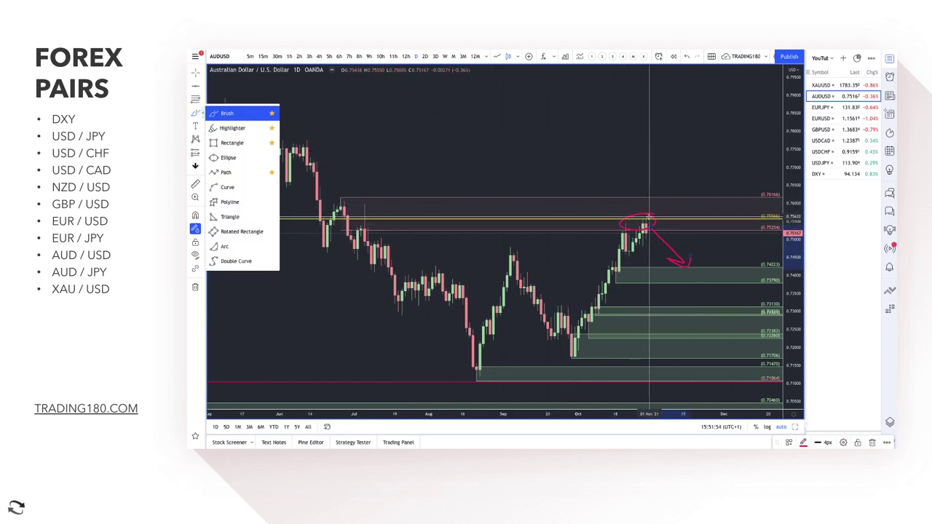
pyautogui.click(609, 218)
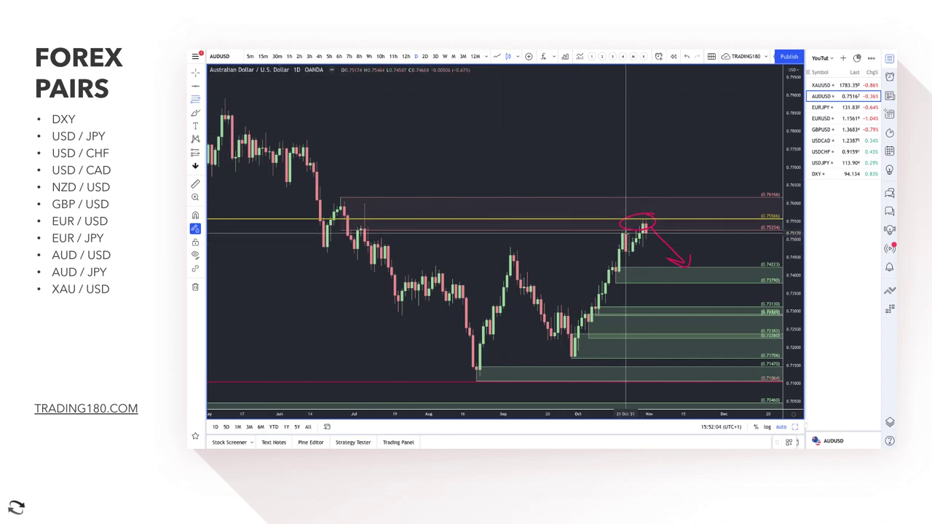
pyautogui.moveTo(626, 233); pyautogui.dragTo(629, 256)
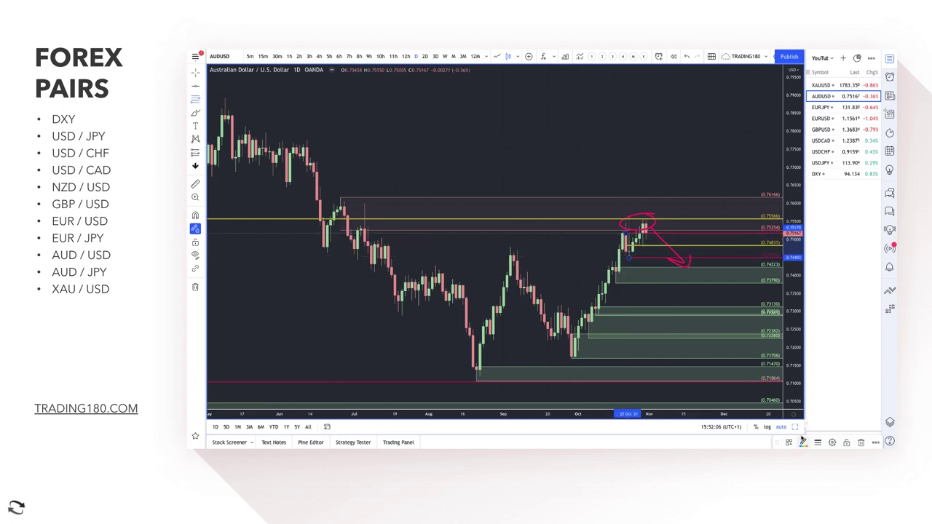
pyautogui.click(790, 442)
pyautogui.click(814, 290)
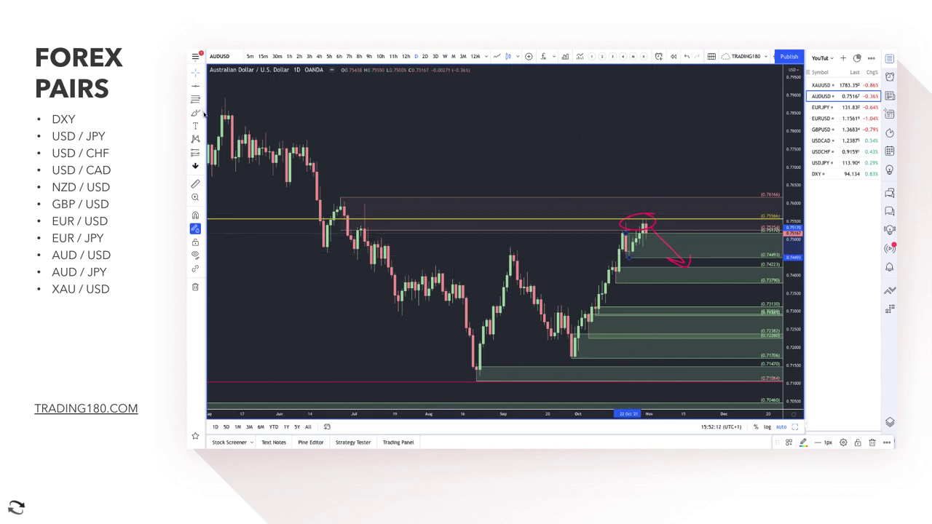
# Draw a thin rectangle at the early-September AUDUSD high, about 0.746–0.747, extending into December, and apply the 1. S/R template.
pyautogui.click(204, 113)
pyautogui.click(228, 143)
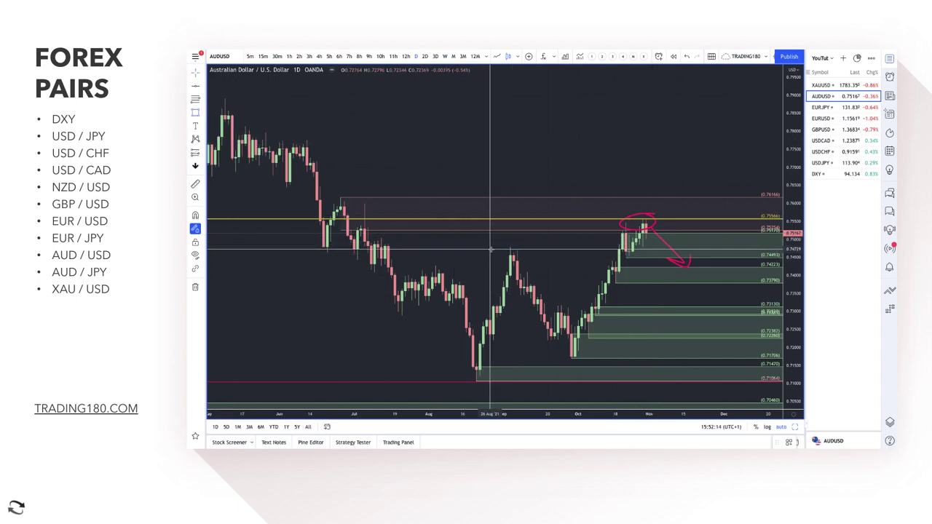
pyautogui.moveTo(490, 250); pyautogui.dragTo(748, 254)
pyautogui.click(787, 442)
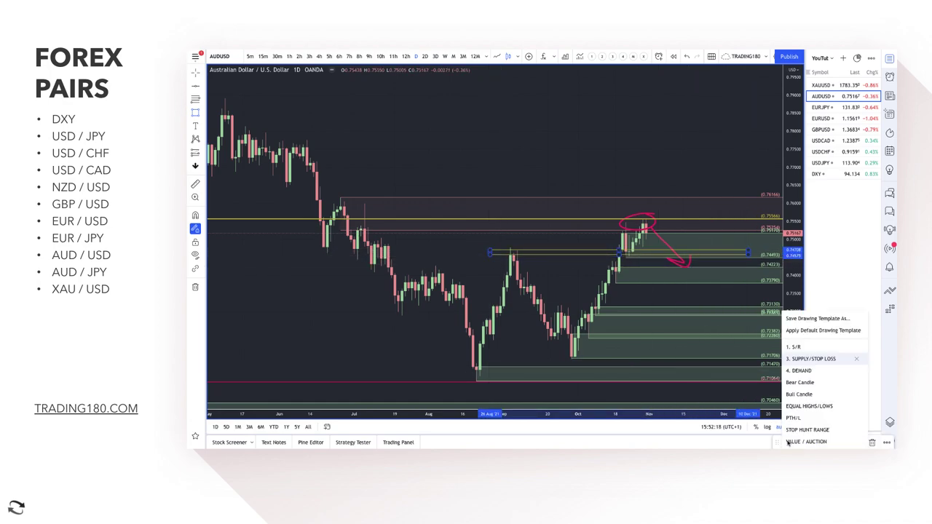
pyautogui.click(803, 349)
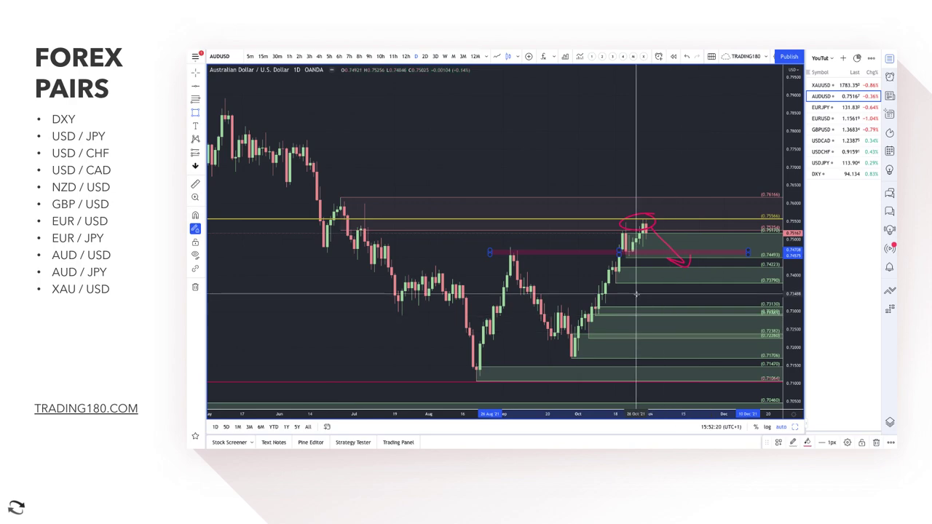
pyautogui.scroll(5, 637, 293)
pyautogui.scroll(3, 636, 293)
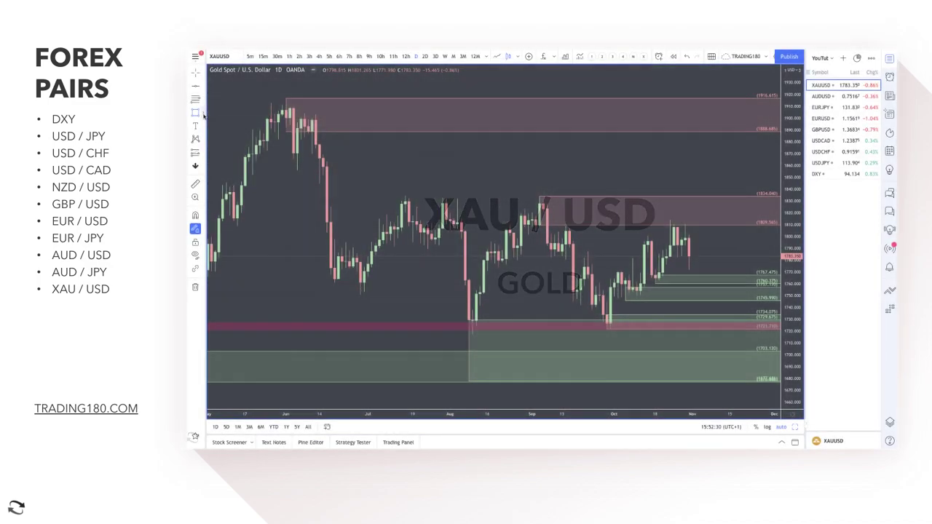
# Brush a circle around the latest XAUUSD highs at the 1809.565 level and a downward arrow towards the 1767.475 demand zone.
pyautogui.click(203, 115)
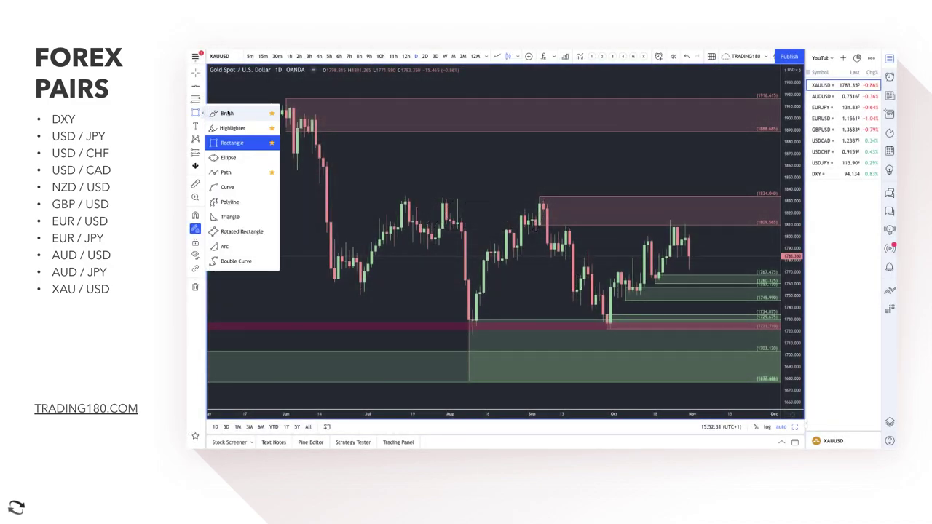
pyautogui.click(228, 113)
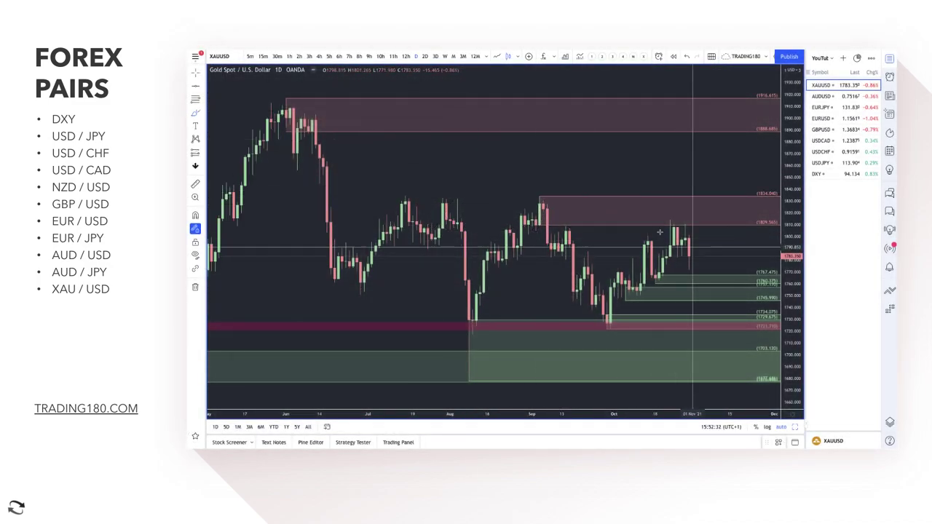
pyautogui.moveTo(688, 220)
pyautogui.mouseDown()
pyautogui.moveTo(703, 273)
pyautogui.moveTo(717, 274)
pyautogui.mouseUp()
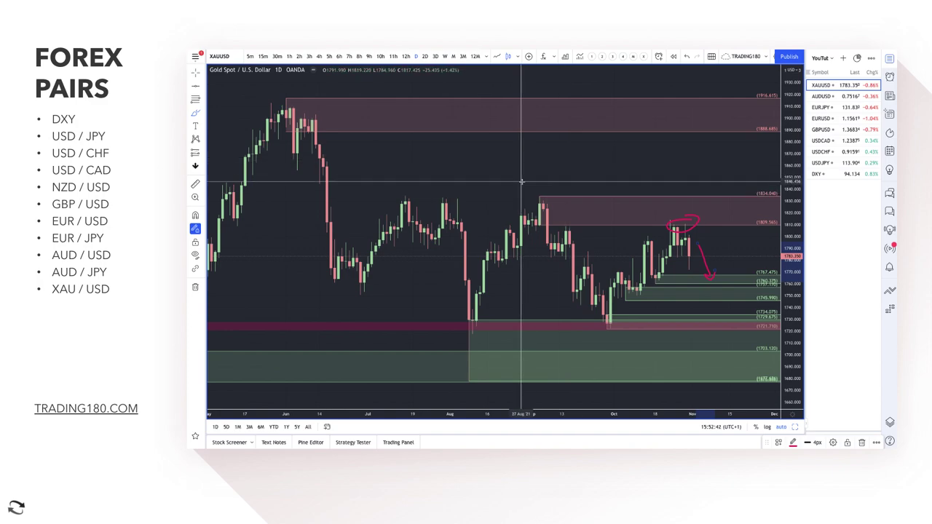
# Brush an upward arrow above the early-September XAUUSD high, pointing towards the 1888.685 supply zone, and circle it.
pyautogui.moveTo(523, 179)
pyautogui.mouseDown()
pyautogui.moveTo(540, 148)
pyautogui.moveTo(543, 155)
pyautogui.mouseUp()
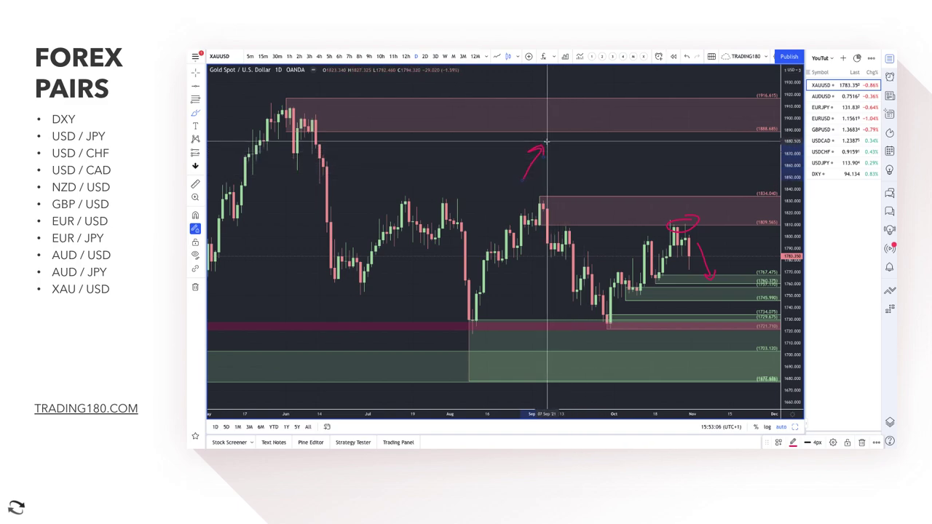
pyautogui.moveTo(531, 138)
pyautogui.mouseDown()
pyautogui.moveTo(536, 188)
pyautogui.moveTo(542, 140)
pyautogui.mouseUp()
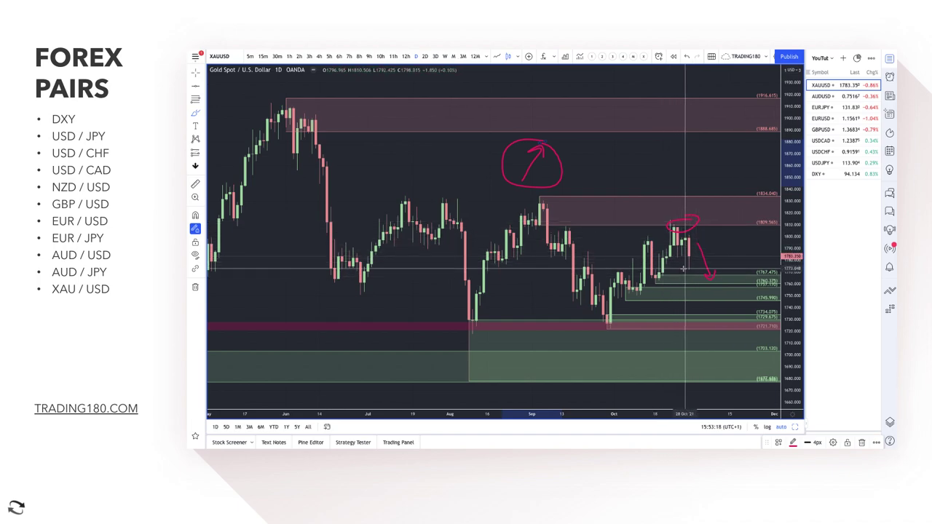
# Brush upward bounce arrows from the XAUUSD demand zones at 1767.475–1760.375 and 1757.170–1745.990.
pyautogui.scroll(3, 683, 270)
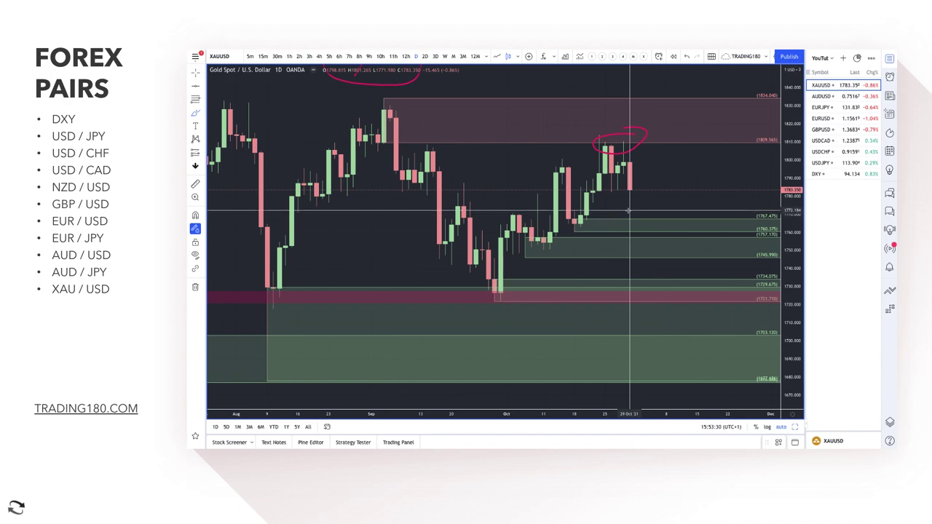
pyautogui.moveTo(630, 191)
pyautogui.mouseDown()
pyautogui.moveTo(631, 219)
pyautogui.moveTo(677, 195)
pyautogui.mouseUp()
pyautogui.moveTo(625, 254); pyautogui.dragTo(664, 233)
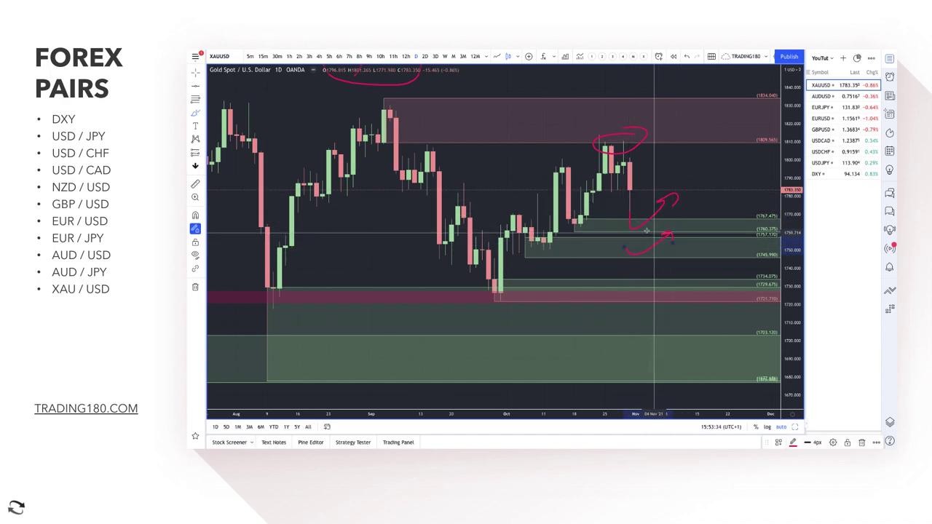
# Re-circle the latest XAUUSD highs and brush a path rising into the 1809.565–1834.040 supply zone, ending in a downward arrow.
pyautogui.scroll(3, 666, 226)
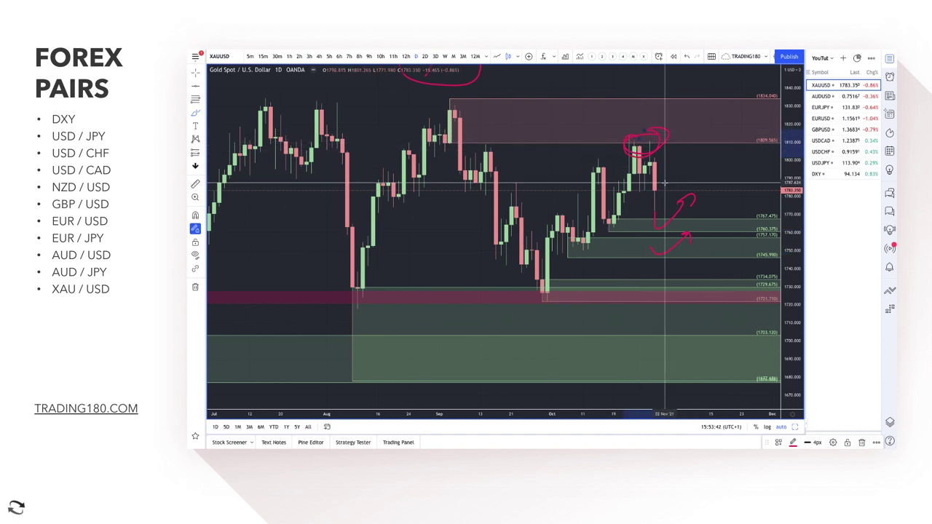
pyautogui.moveTo(660, 187)
pyautogui.mouseDown()
pyautogui.moveTo(687, 113)
pyautogui.moveTo(701, 120)
pyautogui.moveTo(721, 161)
pyautogui.moveTo(720, 148)
pyautogui.mouseUp()
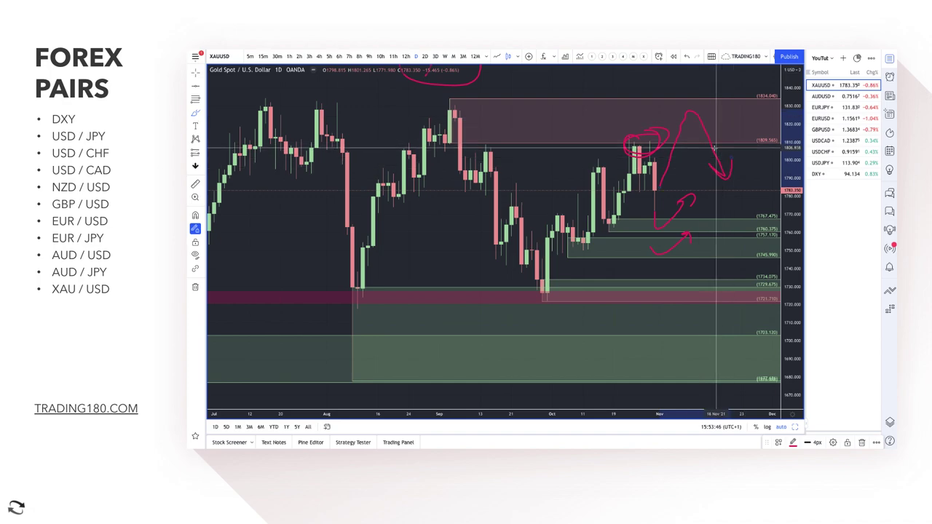
pyautogui.scroll(-3, 717, 149)
pyautogui.scroll(-5, 648, 251)
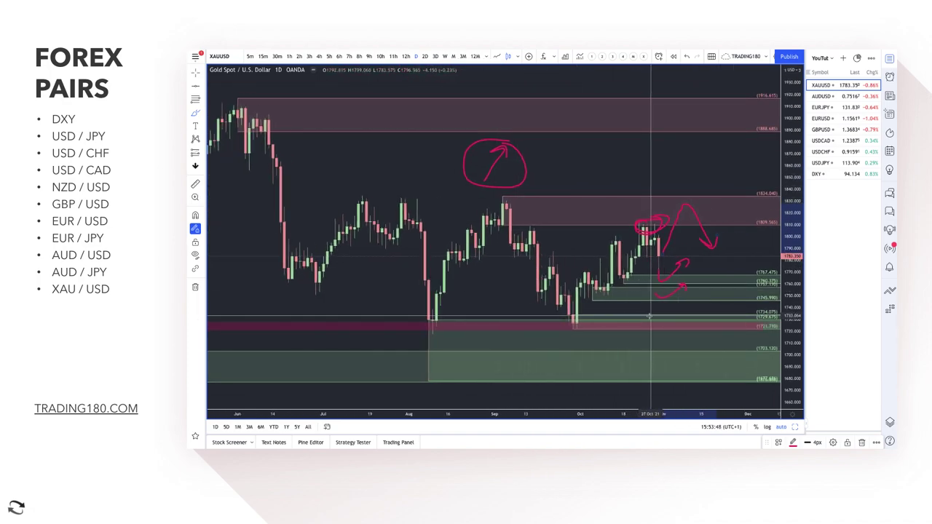